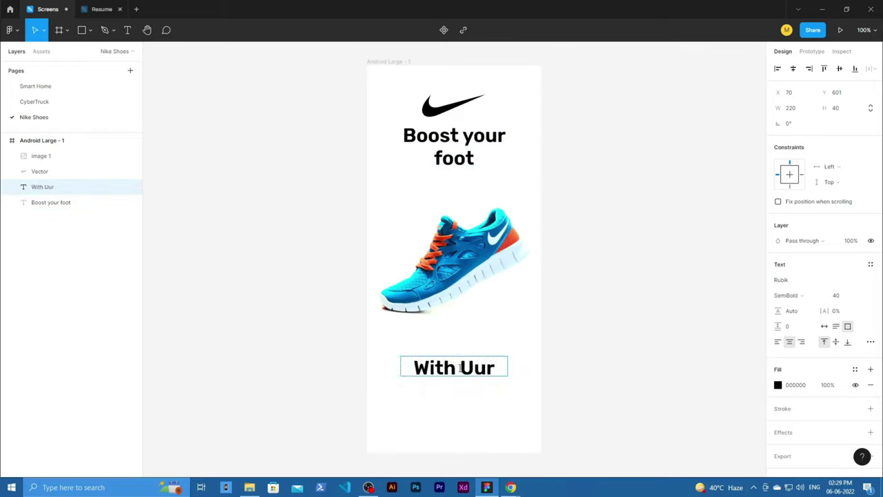
# Complete the lower text as "With Our shoes", widen its box to 305 and centre it horizontally in the frame
pyautogui.press('Escape')
pyautogui.moveTo(509, 375); pyautogui.dragTo(548, 364)
pyautogui.click(794, 69)
# Try a font size of 30 on the "With Our shoes" text and undo it
pyautogui.click(849, 295)
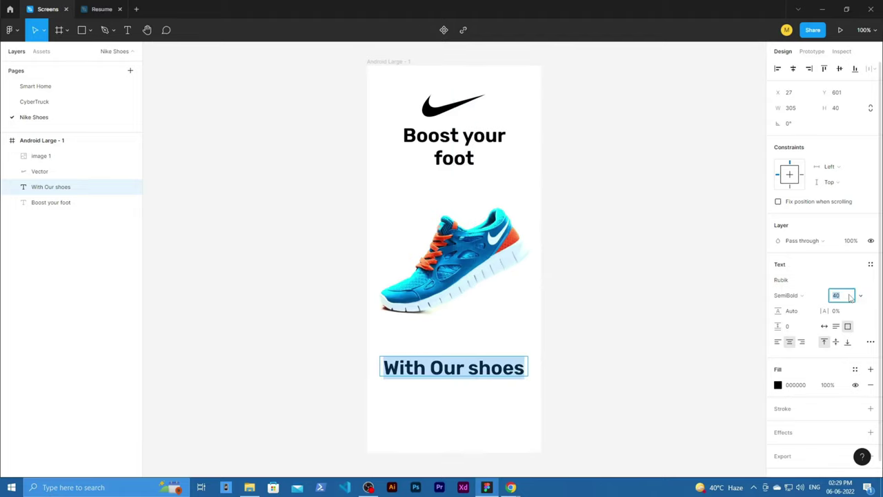
pyautogui.press('Return')
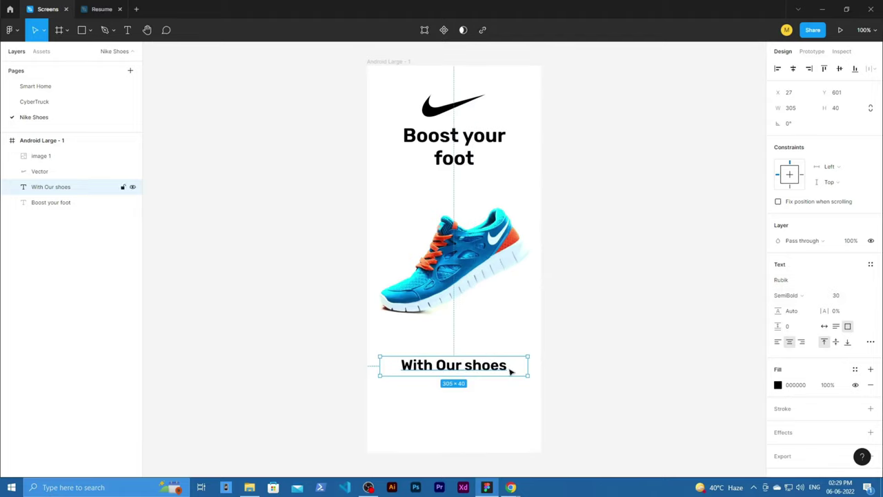
pyautogui.hotkey('ctrl', 'z')
# Set the font weight of the "With Our shoes" text to Medium and select it together with the shoe image
pyautogui.click(787, 295)
pyautogui.click(786, 282)
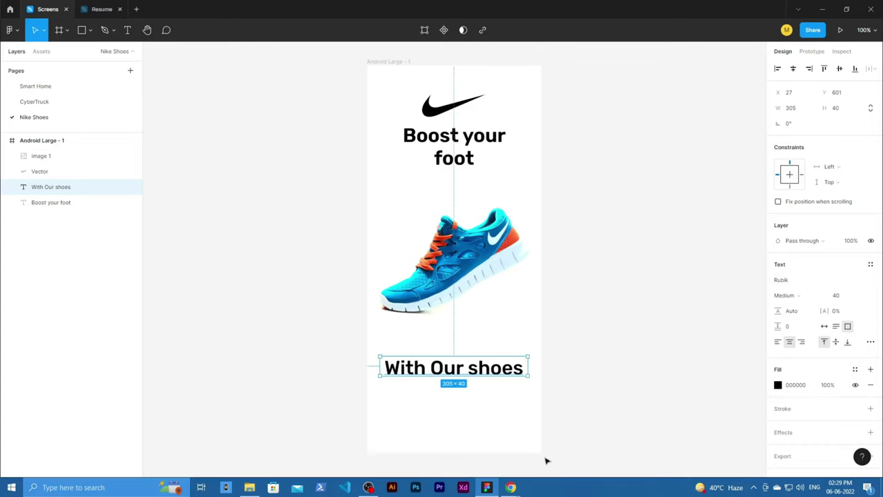
pyautogui.click(545, 461)
pyautogui.click(453, 368)
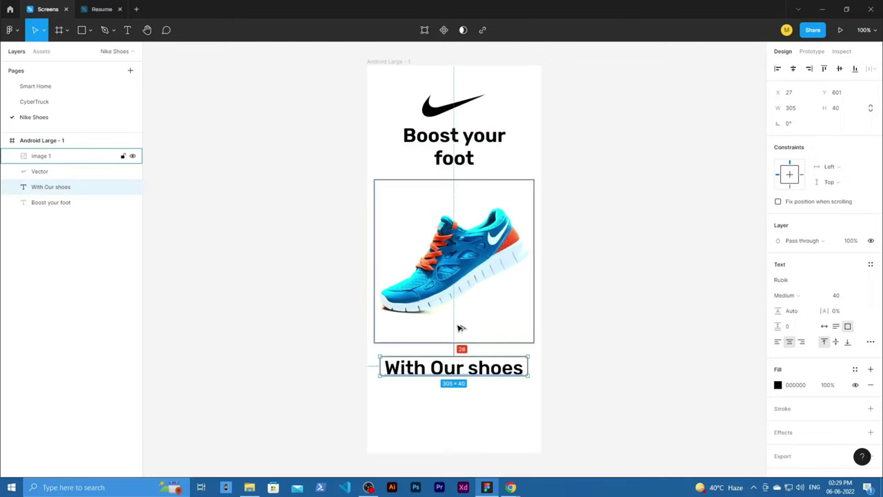
pyautogui.keyDown('shift'); pyautogui.click(460, 326); pyautogui.keyUp('shift')
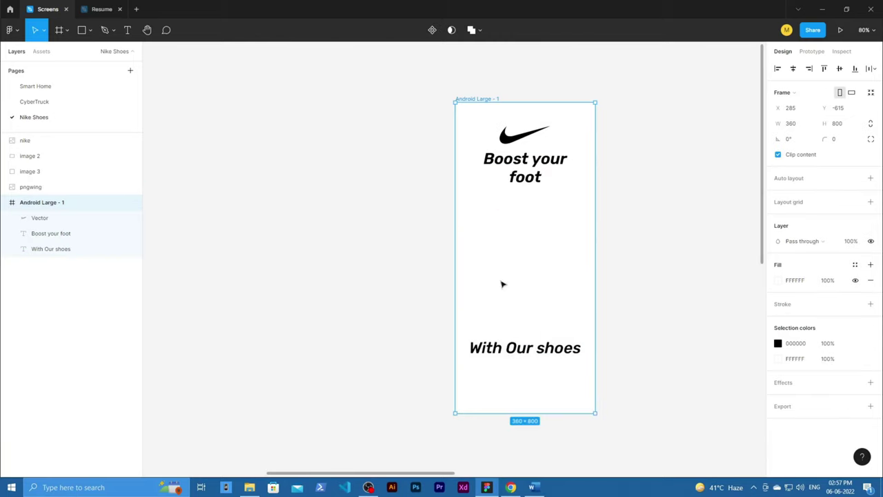
# Import the mdi:liquid-spot splash icon onto the canvas with the Iconify plugin
pyautogui.click(657, 266)
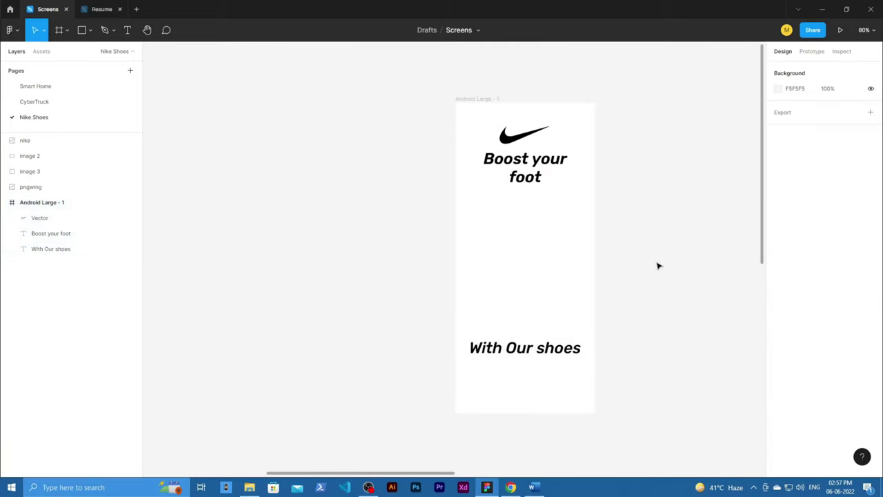
pyautogui.hscroll(2, 485, 236)
pyautogui.rightClick(199, 338)
pyautogui.moveTo(239, 419)
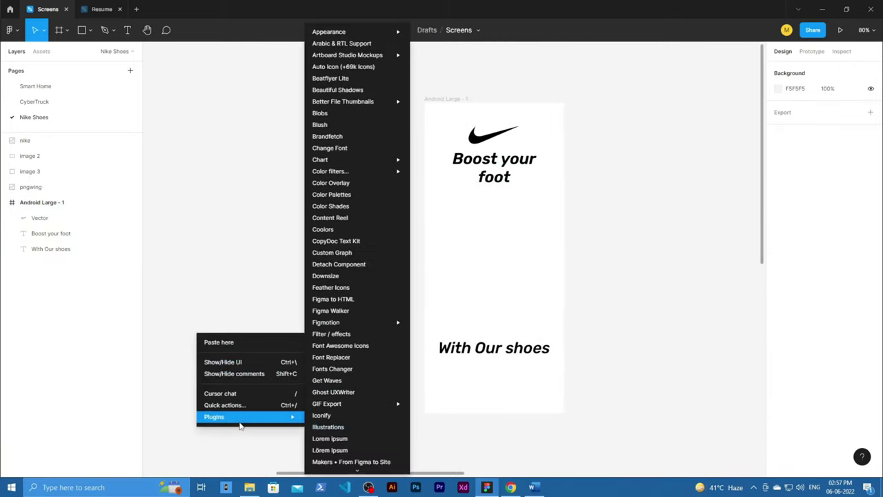
pyautogui.click(321, 416)
pyautogui.click(713, 451)
pyautogui.scroll(5, 568, 258)
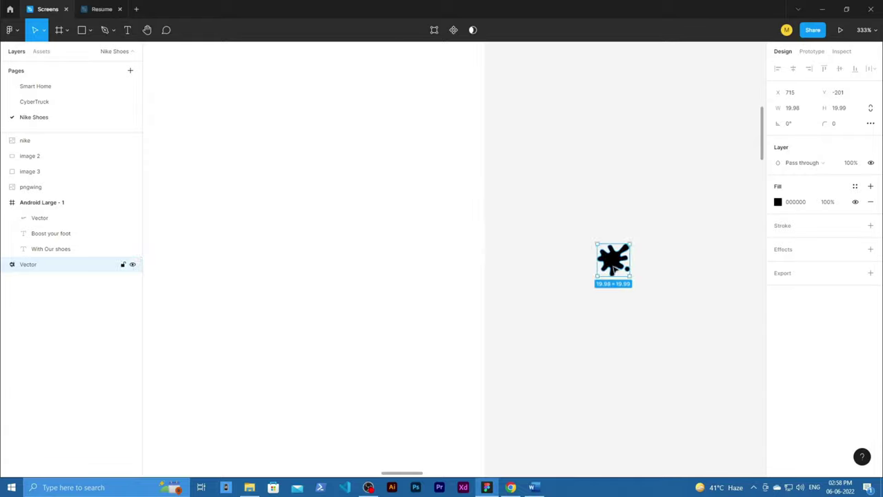
# Fill the splash icon with blue and place it, enlarged, over the upper-right corner of the Android Large - 1 frame
pyautogui.scroll(-3, 612, 268)
pyautogui.click(778, 201)
pyautogui.scroll(-2, 583, 228)
pyautogui.moveTo(494, 310); pyautogui.dragTo(476, 175)
# Duplicate the blue splash and place the copy over the frame's lower-left corner
pyautogui.hotkey('ctrl', 'd')
pyautogui.moveTo(434, 122); pyautogui.dragTo(285, 426)
pyautogui.click(457, 312)
pyautogui.scroll(-3, 322, 311)
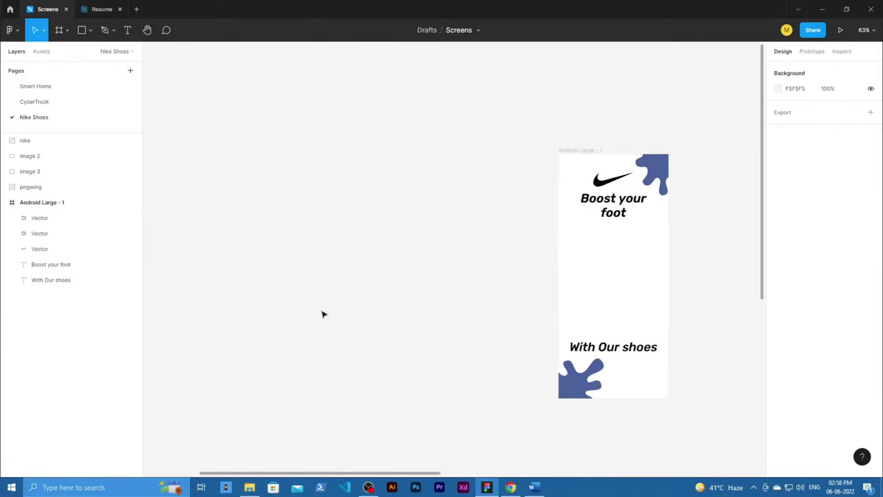
# Move the colourful pngwing shoe image into the frame, between the "Boost your foot" and "With Our shoes" texts
pyautogui.moveTo(729, 276); pyautogui.dragTo(631, 296)
pyautogui.scroll(2, 595, 356)
pyautogui.click(679, 335)
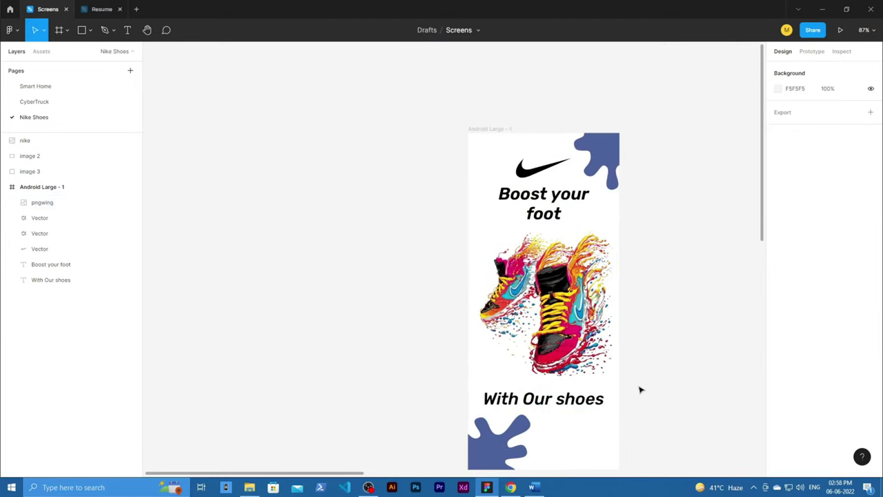
# Round the corners of the Android Large - 1 frame and shift the shoe image and "With Our shoes" text slightly down
pyautogui.hotkey('ctrl', 'a')
pyautogui.hotkey('shift', '2')
pyautogui.scroll(-1, 600, 356)
pyautogui.click(409, 160)
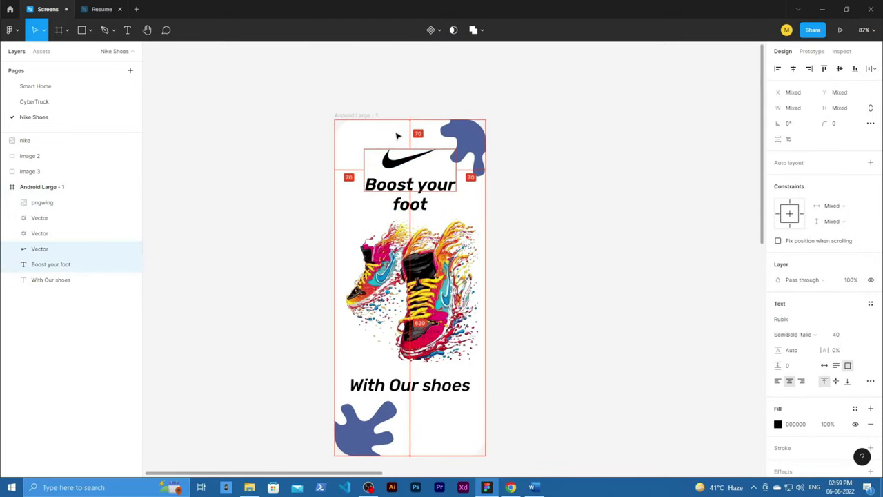
pyautogui.click(414, 234)
pyautogui.click(383, 388)
pyautogui.click(573, 306)
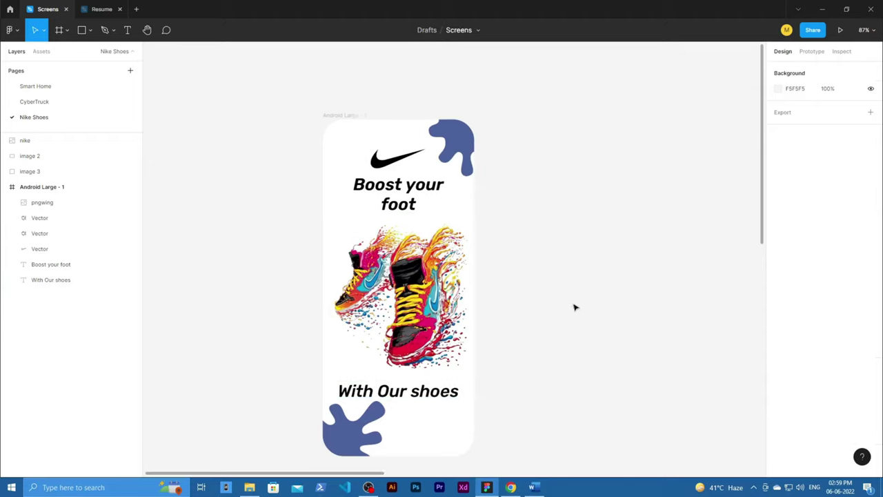
# Add a second Android Large frame with rounded corners to the right of the first one
pyautogui.hscroll(1, 573, 306)
pyautogui.press('f')
pyautogui.click(538, 163)
pyautogui.click(671, 266)
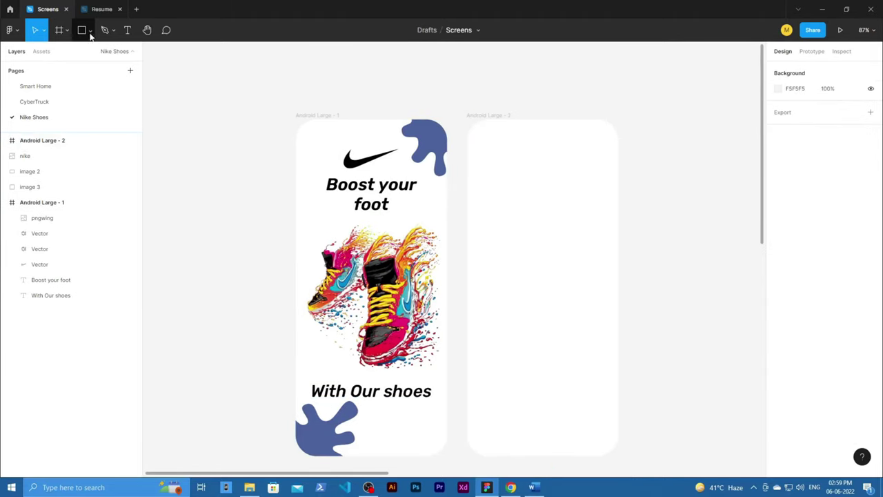
# Draw a 50 × 50 circle in the upper-left corner of the Android Large - 2 frame
pyautogui.press('o')
pyautogui.moveTo(476, 129); pyautogui.dragTo(507, 160)
pyautogui.write('50')
pyautogui.press('Return')
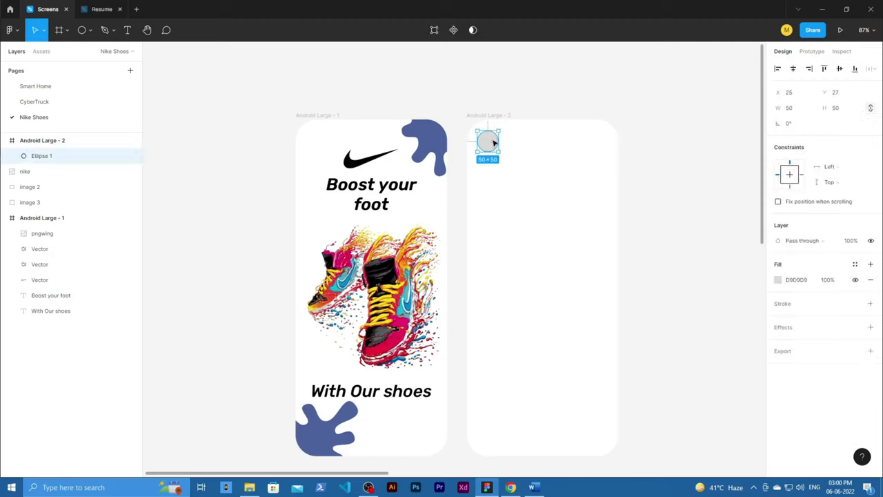
# Add a size 15 "Welcome" text beside the circle and a bold copy below it holding the person's full name, both left-aligned
pyautogui.press('t')
pyautogui.click(515, 138)
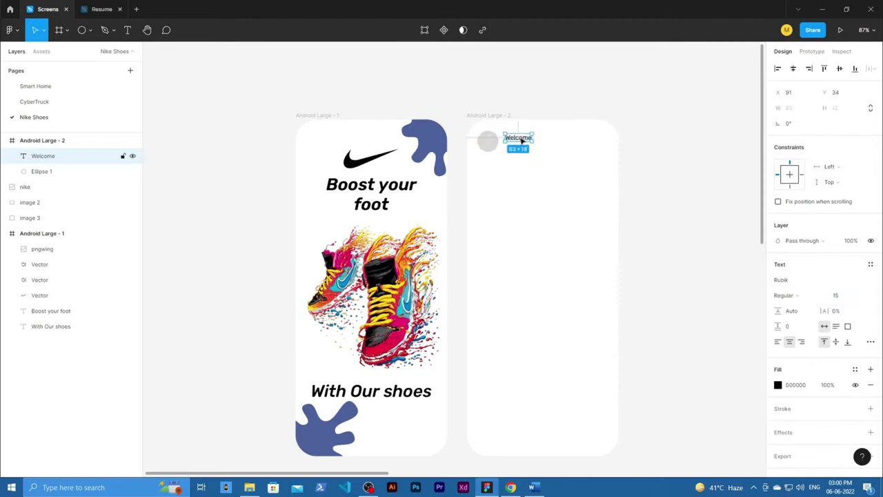
pyautogui.hotkey('ctrl', 'd')
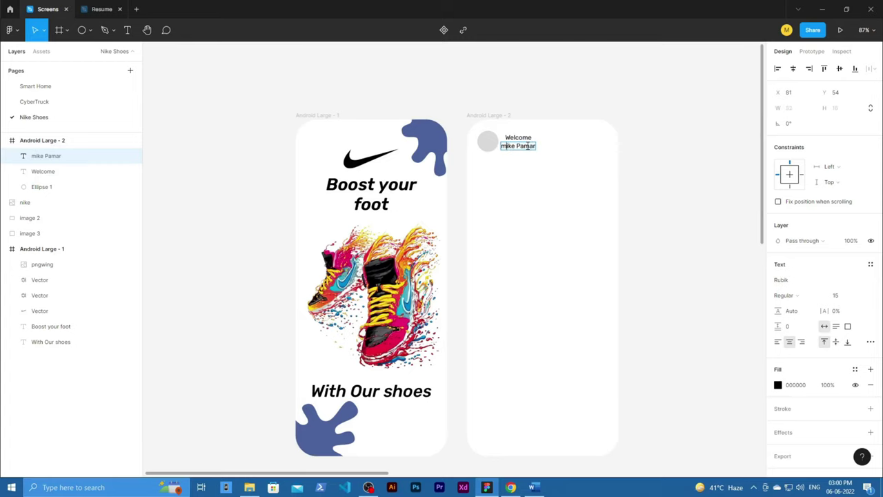
pyautogui.click(517, 138)
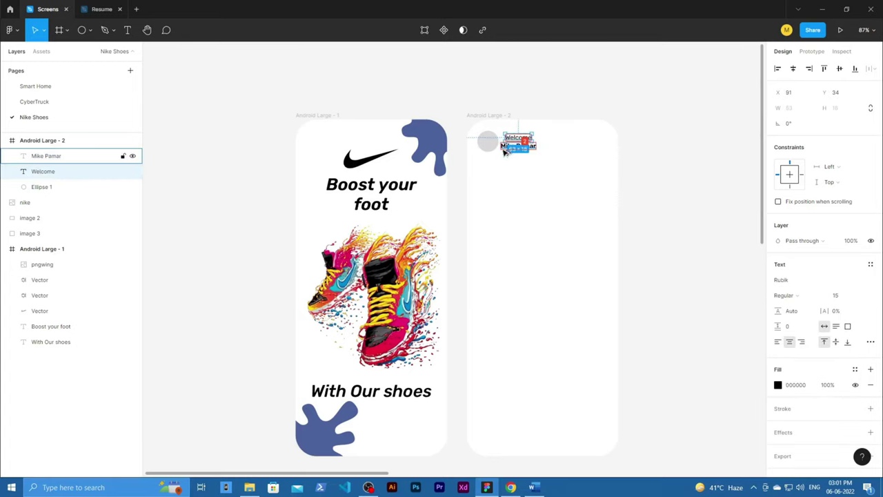
pyautogui.keyDown('ctrl'); pyautogui.scroll(5, 504, 151); pyautogui.keyUp('ctrl')
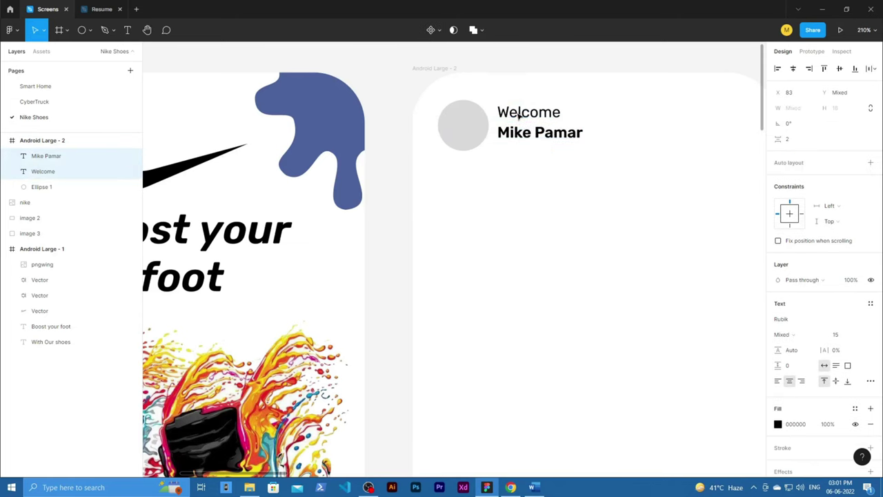
# Search the Iconify plugin for "notification" icons
pyautogui.scroll(-4, 529, 248)
pyautogui.rightClick(557, 290)
pyautogui.moveTo(621, 455)
pyautogui.click(690, 416)
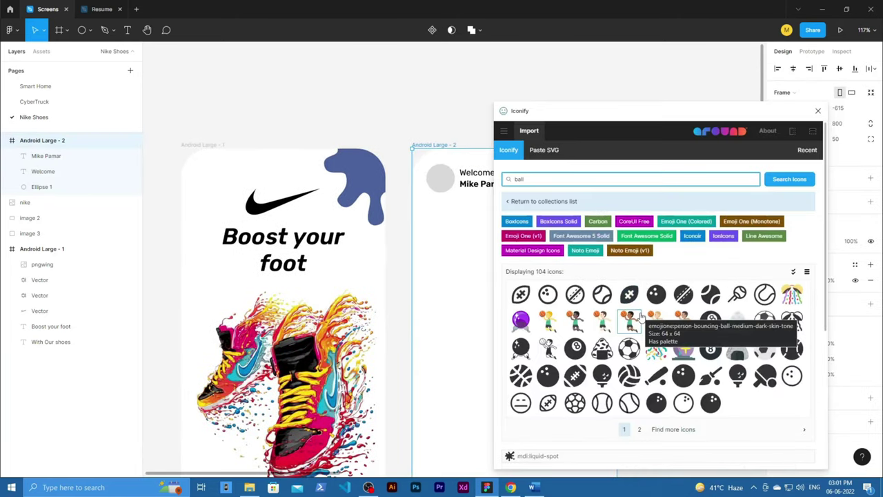
pyautogui.press('BackSpace')
pyautogui.press('BackSpace')
pyautogui.press('BackSpace')
pyautogui.press('BackSpace')
pyautogui.write('notification')
pyautogui.click(789, 335)
# Import the ci:notification-dot icon into the Android Large - 2 frame and place it at the header's right end, level with the circle
pyautogui.scroll(-5, 683, 345)
pyautogui.click(684, 422)
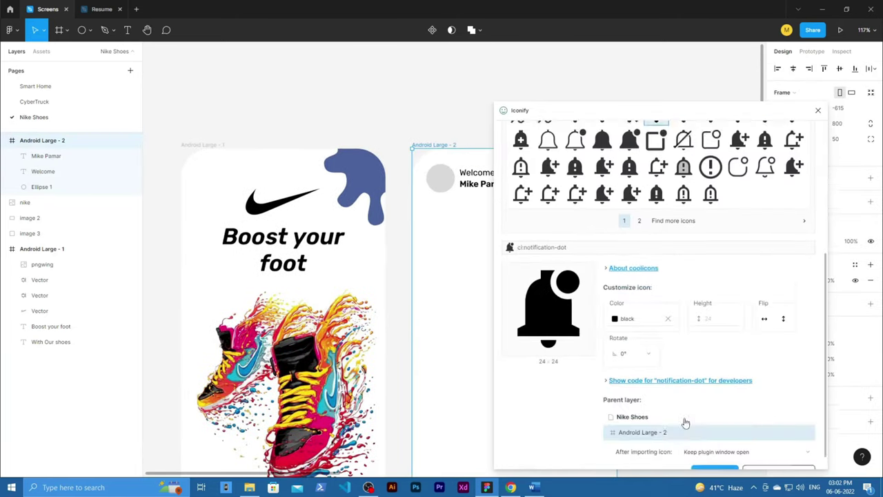
pyautogui.click(683, 445)
pyautogui.scroll(2, 521, 251)
pyautogui.moveTo(563, 245); pyautogui.dragTo(610, 172)
pyautogui.keyDown('shift'); pyautogui.click(427, 166); pyautogui.keyUp('shift')
pyautogui.click(593, 166)
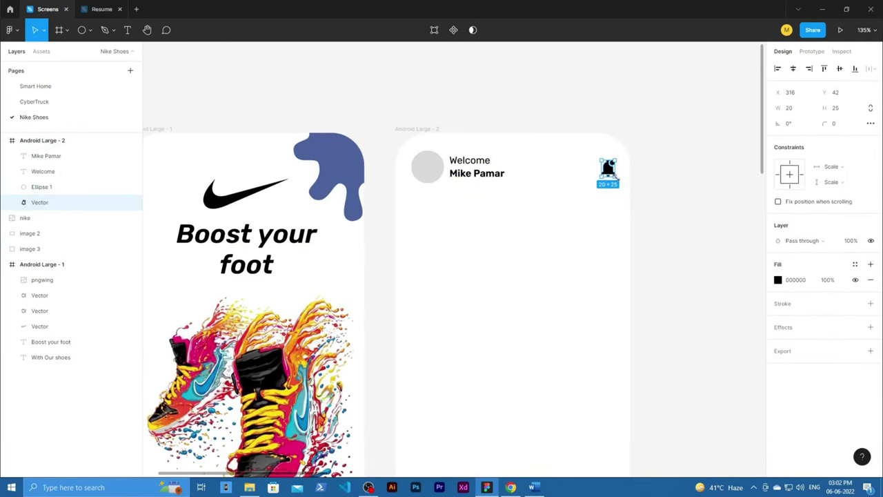
# Resize the bell icon proportionally to a height of 20
pyautogui.write('0')
pyautogui.press('Return')
pyautogui.click(592, 173)
pyautogui.click(612, 214)
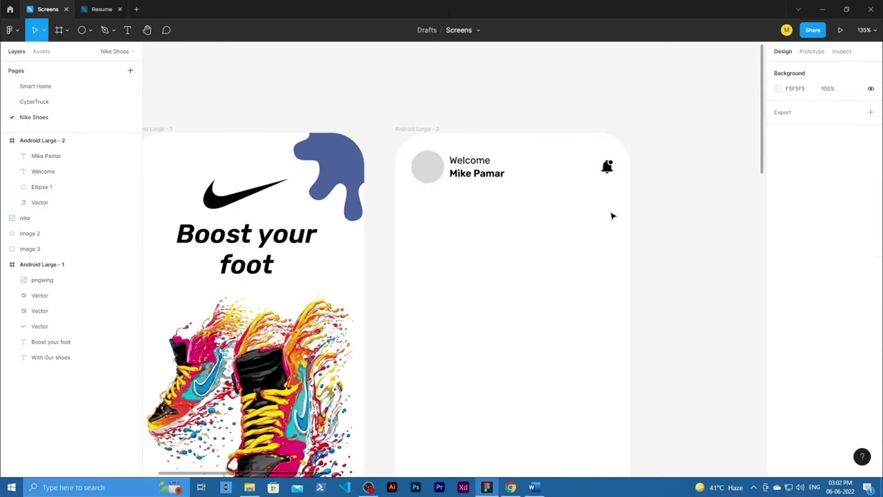
# Adjust the vertical alignment of the profile circle, the two header texts and the bell icon
pyautogui.click(608, 167)
pyautogui.click(427, 166)
pyautogui.keyDown('shift'); pyautogui.click(469, 160); pyautogui.keyUp('shift')
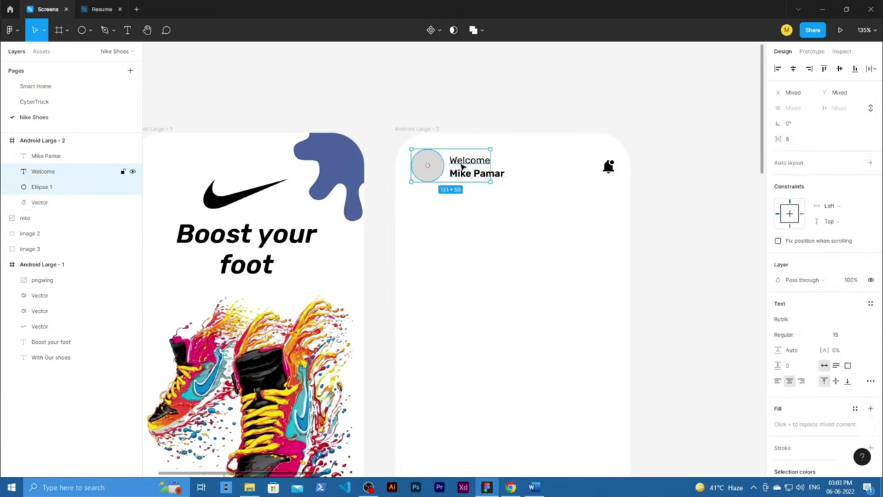
pyautogui.keyDown('shift'); pyautogui.click(476, 173); pyautogui.keyUp('shift')
pyautogui.click(839, 69)
pyautogui.hotkey('ctrl', 'z')
pyautogui.click(69, 202)
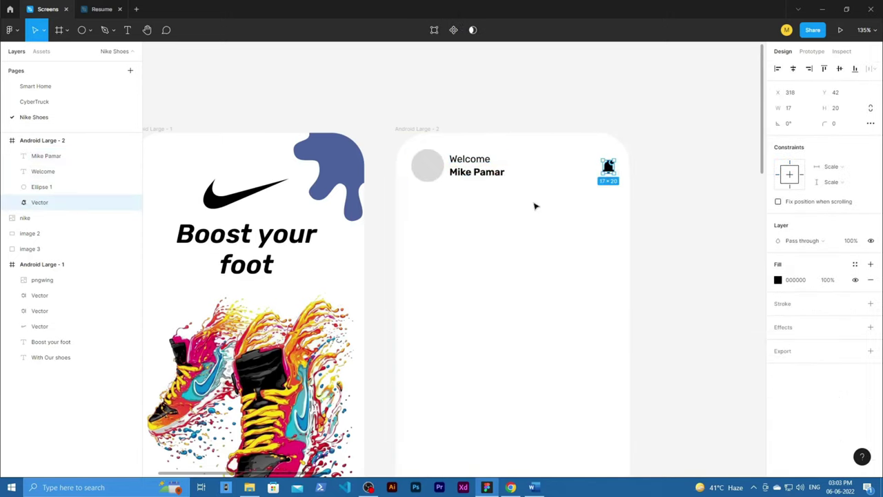
# Draw a 314 × 150 card rectangle below the header and round its corners by 20
pyautogui.click(564, 345)
pyautogui.press('r')
pyautogui.moveTo(409, 198)
pyautogui.mouseDown()
pyautogui.moveTo(615, 404)
pyautogui.moveTo(614, 297)
pyautogui.mouseUp()
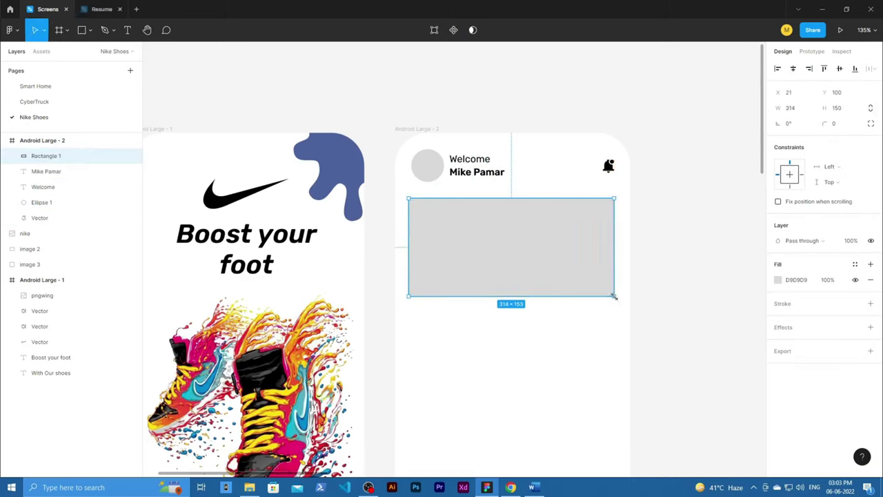
pyautogui.click(564, 336)
# Duplicate the bold name text onto the card and bring the copy in front of the rectangle
pyautogui.click(476, 172)
pyautogui.hotkey('ctrl', 'd')
pyautogui.moveTo(476, 172); pyautogui.dragTo(461, 275)
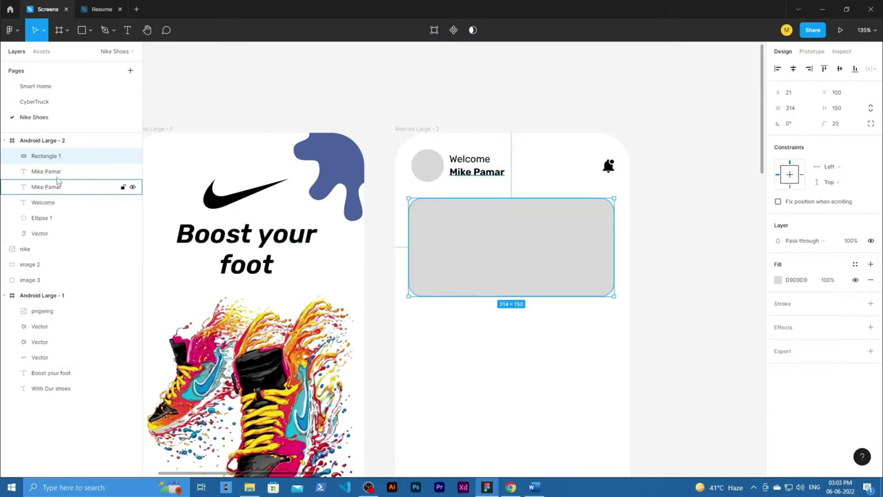
pyautogui.hotkey('ctrl', 'shift', ']')
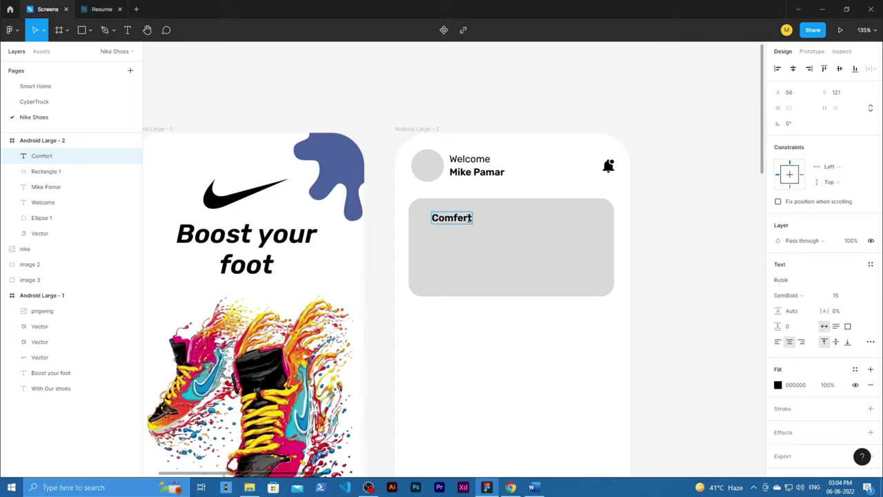
# Change the copied text to "Comfert your foot with our shoes" and wrap it in a 180-wide box in the card's upper left
pyautogui.write('shoes')
pyautogui.press('Escape')
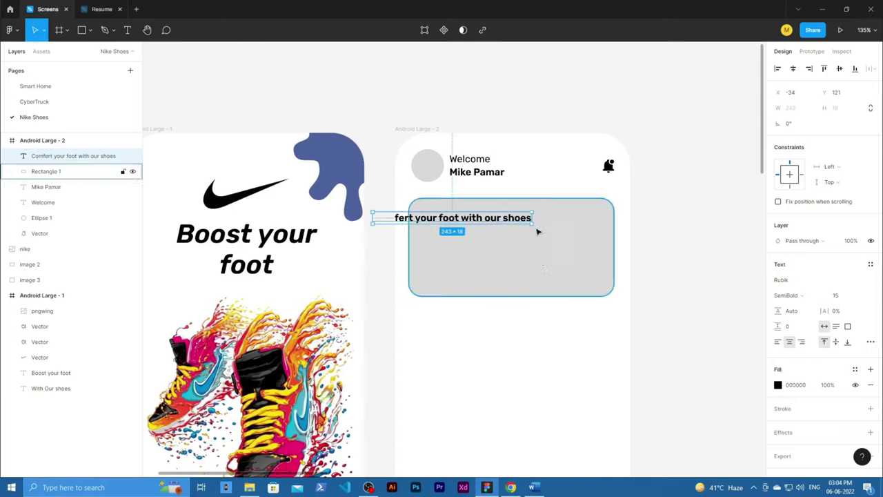
pyautogui.moveTo(453, 222); pyautogui.dragTo(473, 230)
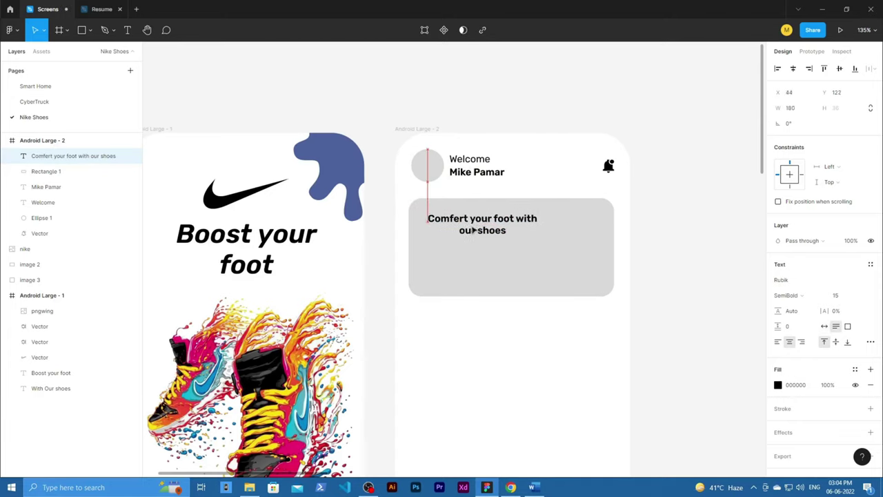
# Change the card rectangle's fill to a linear gradient and give its first stop the blue of the splashes
pyautogui.click(525, 290)
pyautogui.click(779, 279)
pyautogui.click(665, 189)
pyautogui.click(666, 237)
pyautogui.click(742, 430)
# Set the gradient's second stop to blue 4C629E at 50% opacity
pyautogui.click(754, 211)
pyautogui.click(663, 368)
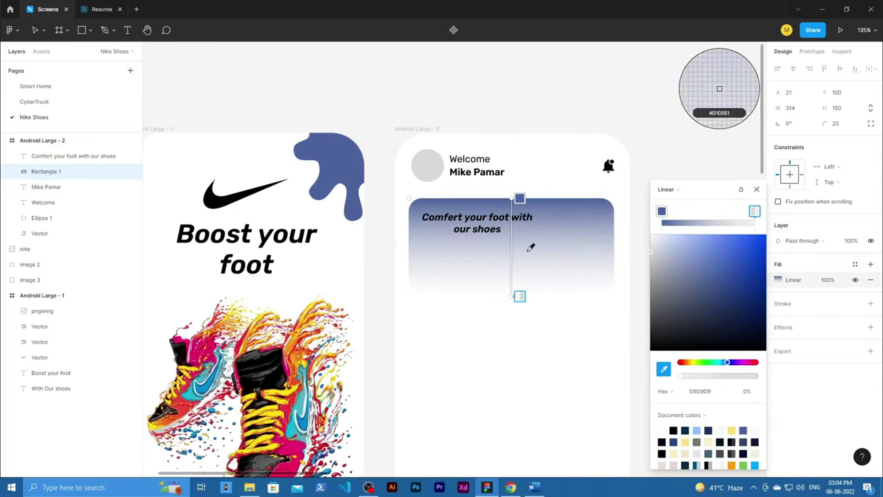
pyautogui.click(531, 247)
pyautogui.moveTo(756, 376); pyautogui.dragTo(729, 383)
pyautogui.write('50')
pyautogui.press('Return')
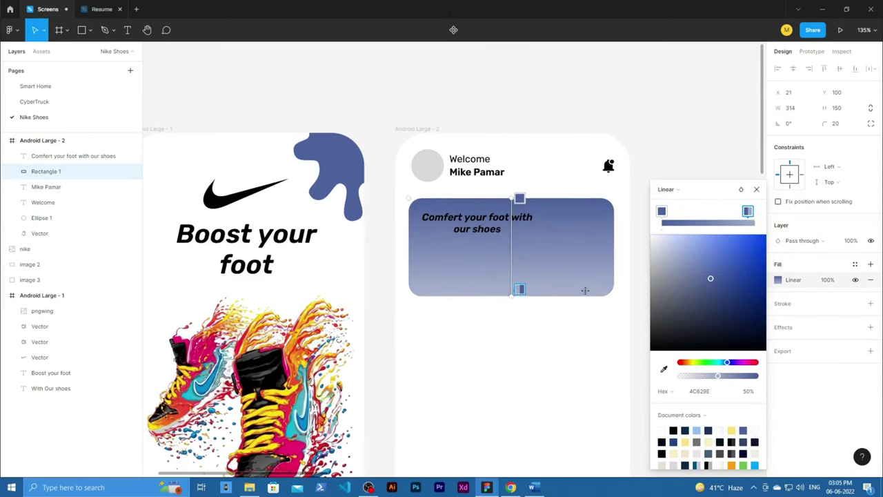
# Angle the card's gradient diagonally towards its lower-right corner and set the first stop's opacity to 90%
pyautogui.moveTo(520, 289); pyautogui.dragTo(614, 280)
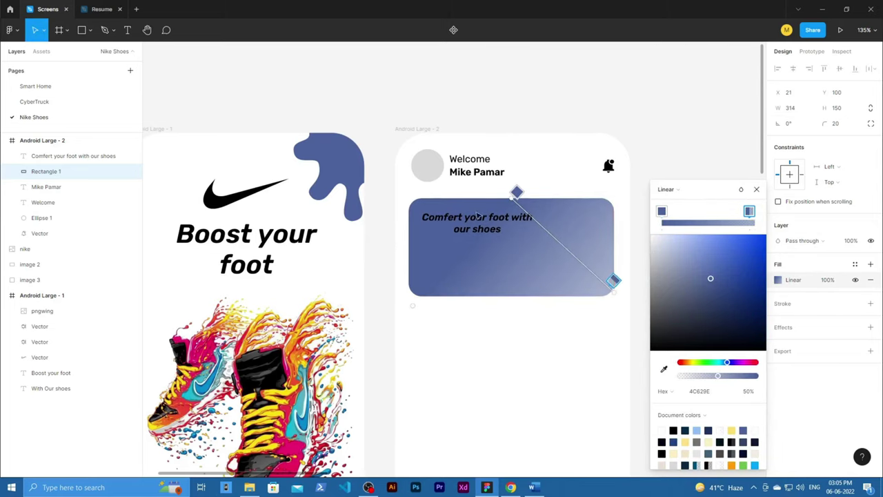
pyautogui.click(750, 393)
pyautogui.write('80')
pyautogui.press('Return')
pyautogui.press('Escape')
pyautogui.click(778, 280)
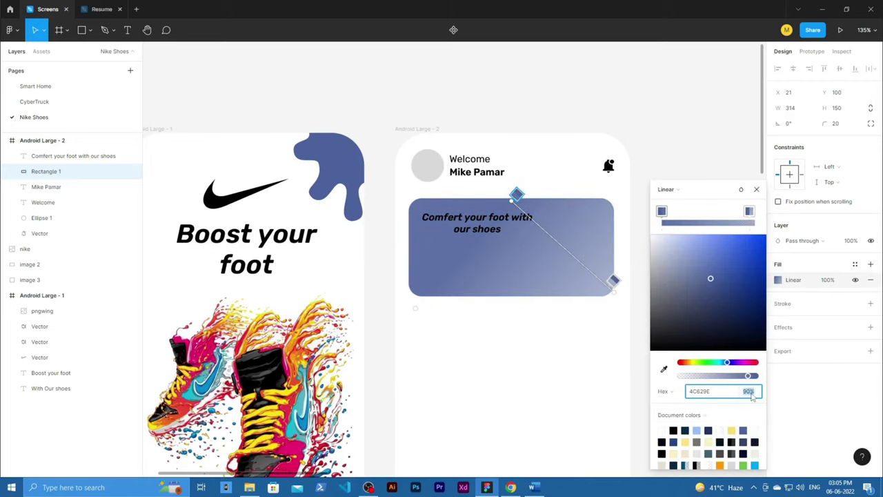
# Change the colour of the "Comfert your foot with our shoes" text to white
pyautogui.click(477, 222)
pyautogui.click(565, 379)
# Draw a rectangle about 90 × 29 in the card's lower-left area, round it by 20, and add an "Explore" label copied from the bold header text
pyautogui.moveTo(428, 261); pyautogui.dragTo(487, 278)
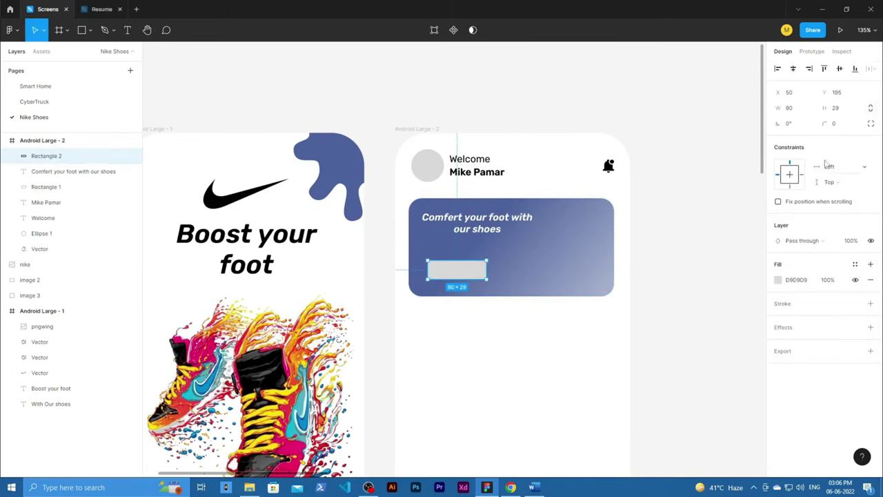
pyautogui.click(471, 183)
pyautogui.moveTo(480, 174)
pyautogui.mouseDown()
pyautogui.moveTo(459, 325)
pyautogui.moveTo(460, 269)
pyautogui.mouseUp()
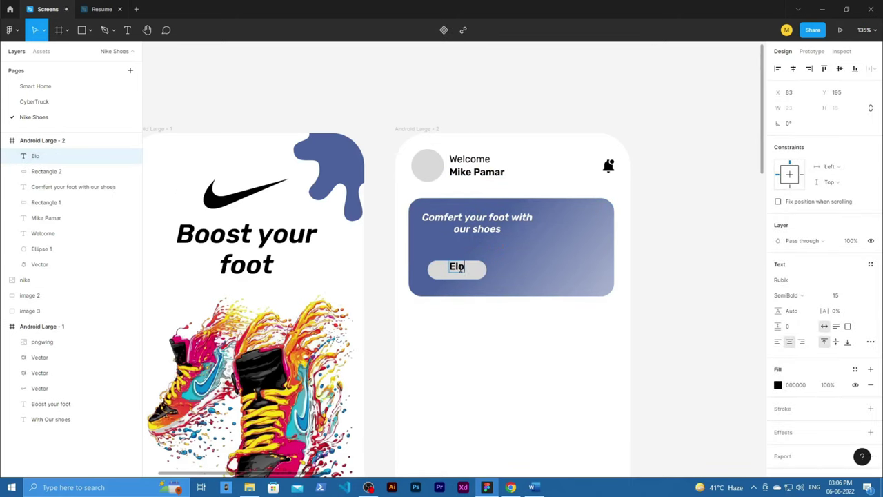
# Colour the "Explore" label blue 4C629E and fill the button rectangle behind it with white at about 76 × 24
pyautogui.click(778, 385)
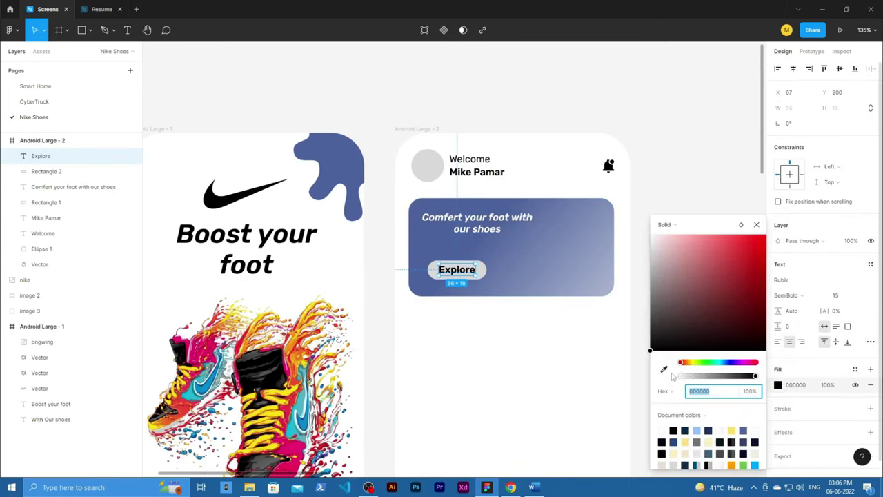
pyautogui.press('Escape')
pyautogui.click(715, 276)
pyautogui.click(482, 277)
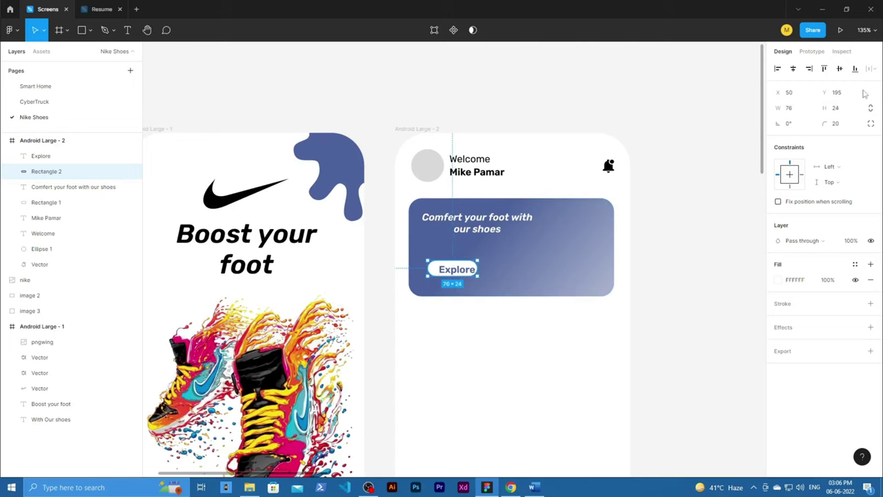
# Reduce the "Explore" label's text size to 12 and group it with its white button rectangle
pyautogui.hotkey('shift', 'Tab')
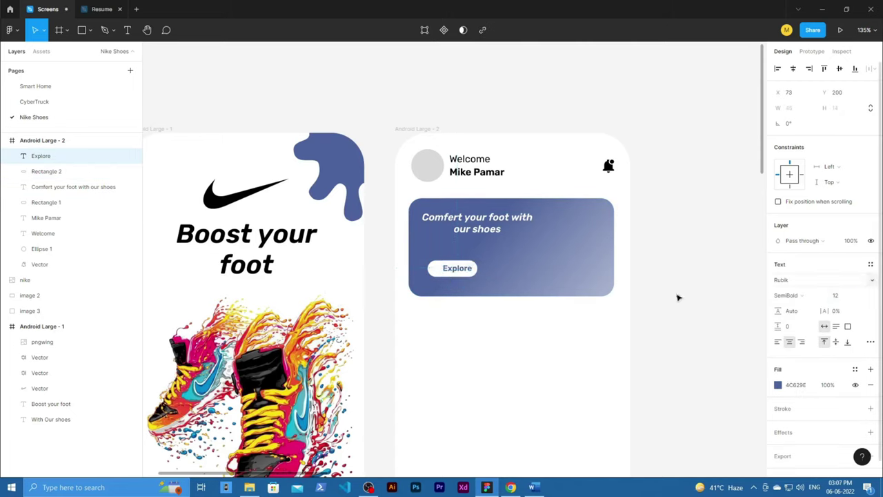
pyautogui.keyDown('shift'); pyautogui.click(459, 268); pyautogui.keyUp('shift')
pyautogui.hotkey('ctrl', 'g')
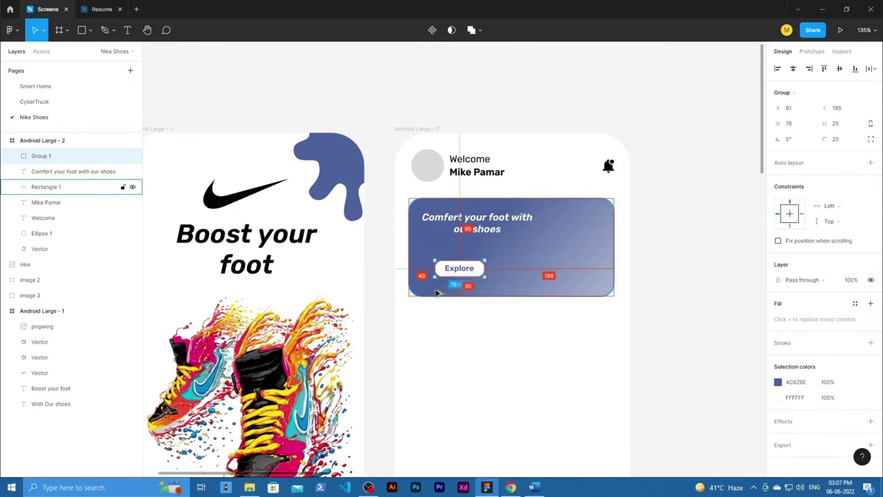
# Paste the image of the navy sneaker pair and place it over the lower-right part of the promotional card
pyautogui.scroll(-3, 541, 374)
pyautogui.hotkey('ctrl', 'v')
pyautogui.moveTo(694, 430); pyautogui.dragTo(600, 340)
# Left-align the card's headline with a wider text box wrapping after "with", and shift the "Explore" button left to line up with it
pyautogui.scroll(5, 578, 316)
pyautogui.click(359, 228)
pyautogui.moveTo(480, 238); pyautogui.dragTo(507, 237)
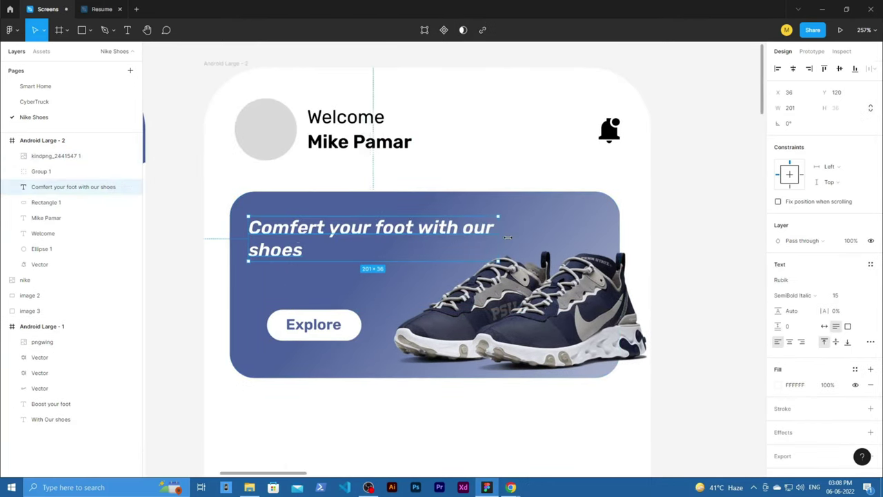
pyautogui.moveTo(269, 330); pyautogui.dragTo(255, 330)
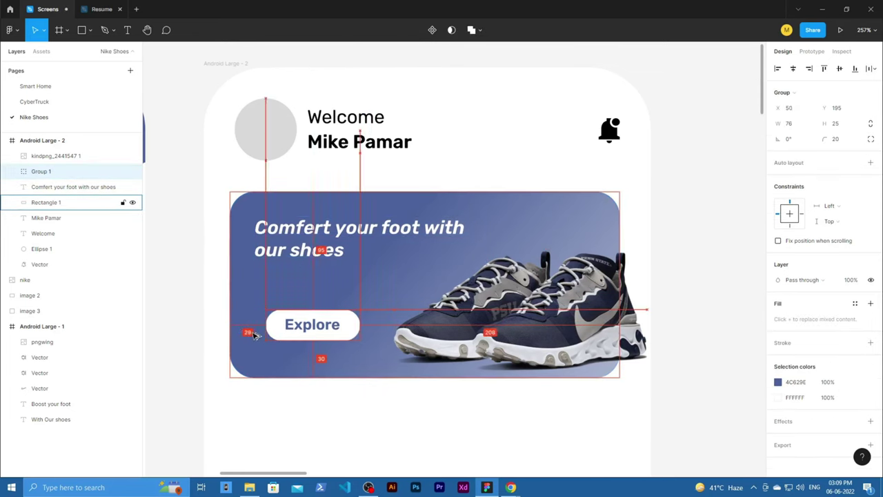
# Add a "Categories" heading at size 12 below the promotional card, aligned with the card's left edge
pyautogui.click(469, 414)
pyautogui.scroll(-3, 469, 414)
pyautogui.press('t')
pyautogui.click(331, 371)
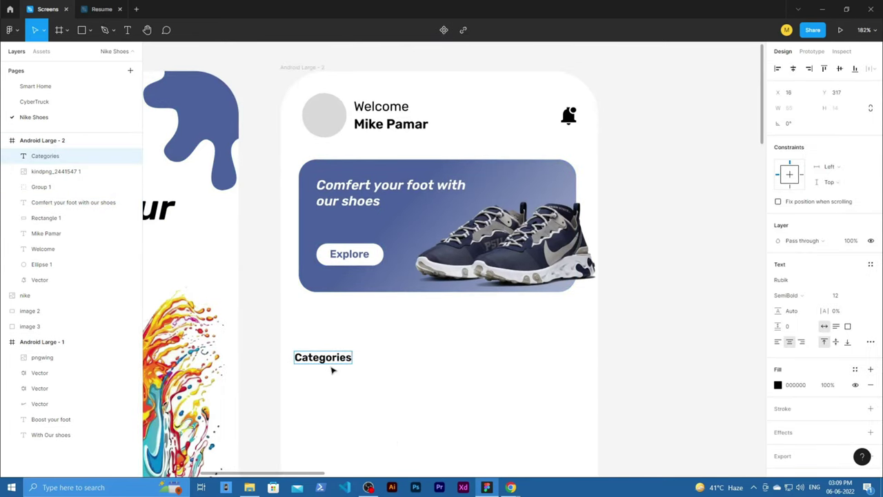
pyautogui.moveTo(332, 333); pyautogui.dragTo(332, 332)
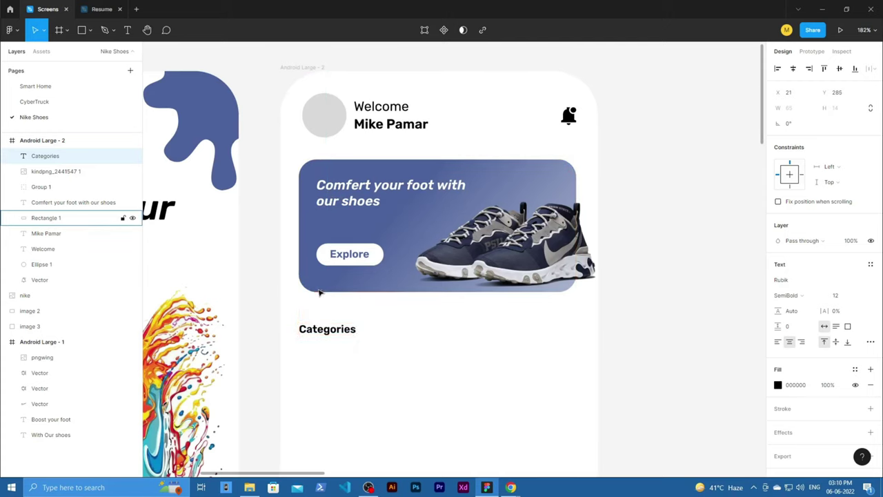
# Duplicate the "Explore" button's rectangle under the "Categories" heading, fill it with black 000000 and size it to 50 × 20
pyautogui.click(325, 402)
pyautogui.doubleClick(335, 252)
pyautogui.click(322, 259)
pyautogui.hotkey('ctrl', 'd')
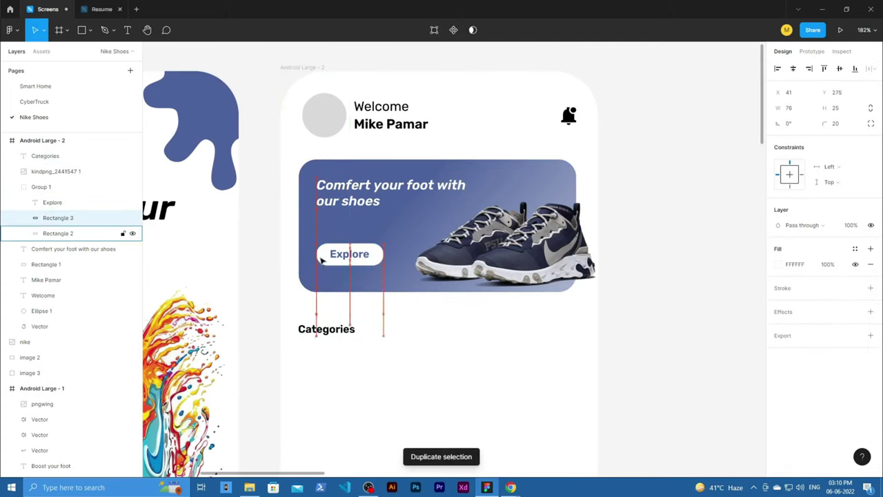
pyautogui.moveTo(322, 259); pyautogui.dragTo(308, 359)
pyautogui.click(321, 376)
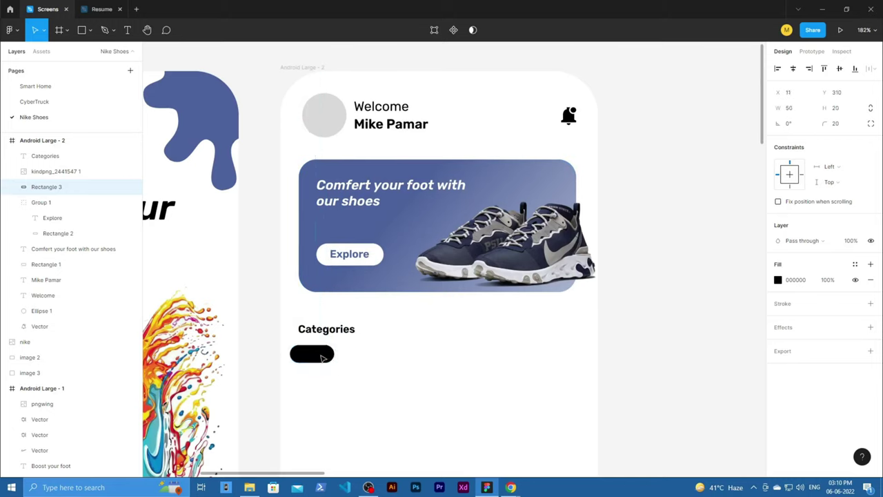
pyautogui.hotkey('ctrl', 'd')
pyautogui.moveTo(322, 358); pyautogui.dragTo(375, 354)
pyautogui.hotkey('ctrl', 'd')
pyautogui.hotkey('ctrl', 'd')
pyautogui.hotkey('ctrl', 'd')
pyautogui.hotkey('ctrl', 'd')
pyautogui.hotkey('ctrl', 'z')
pyautogui.hotkey('ctrl', 'z')
pyautogui.hotkey('ctrl', 'z')
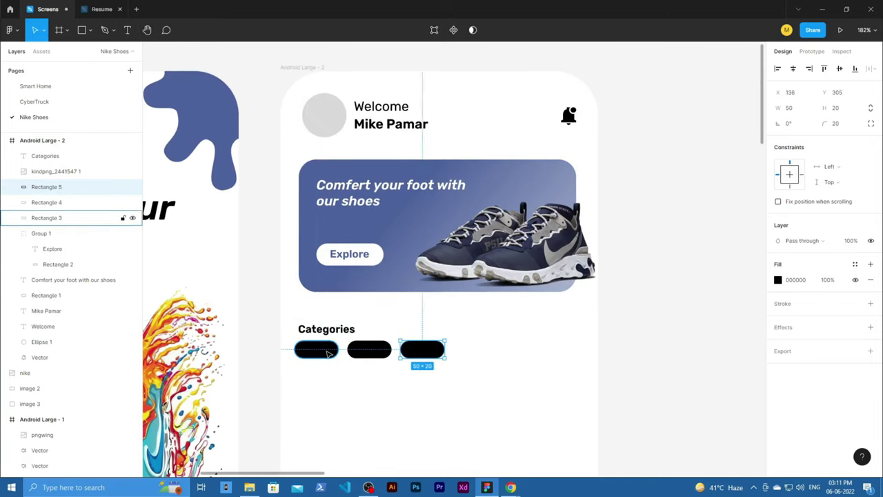
pyautogui.hotkey('ctrl', 'z')
pyautogui.hotkey('ctrl', 'z')
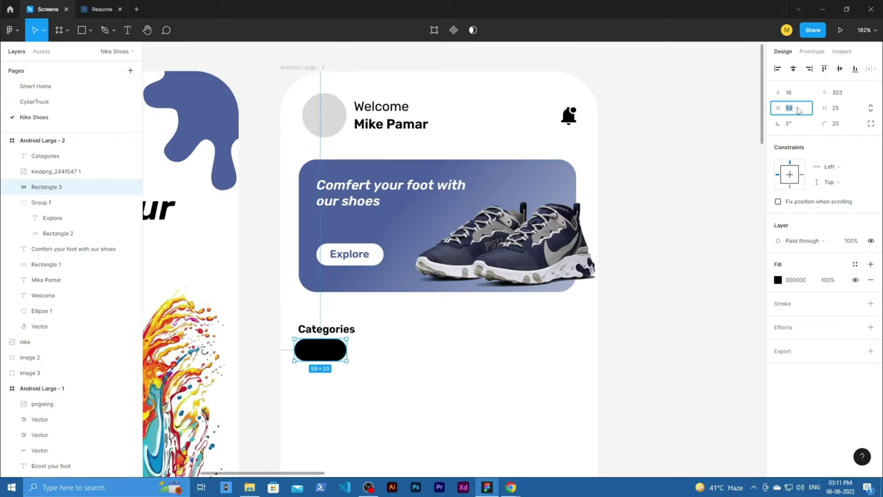
# Resize the black category pill to 60 × 25
pyautogui.write('60')
pyautogui.press('Return')
pyautogui.click(491, 392)
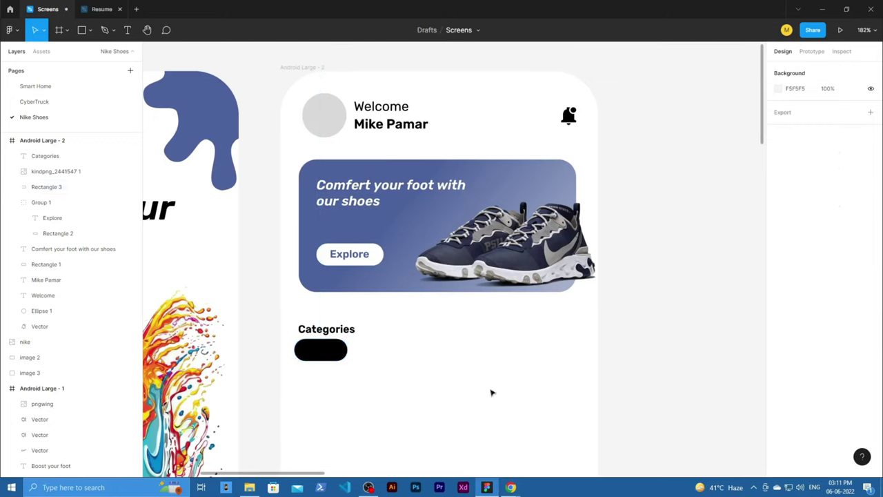
# Duplicate the category pill into an evenly spaced row of five that runs off the frame's right edge
pyautogui.click(321, 352)
pyautogui.hotkey('ctrl', 'd')
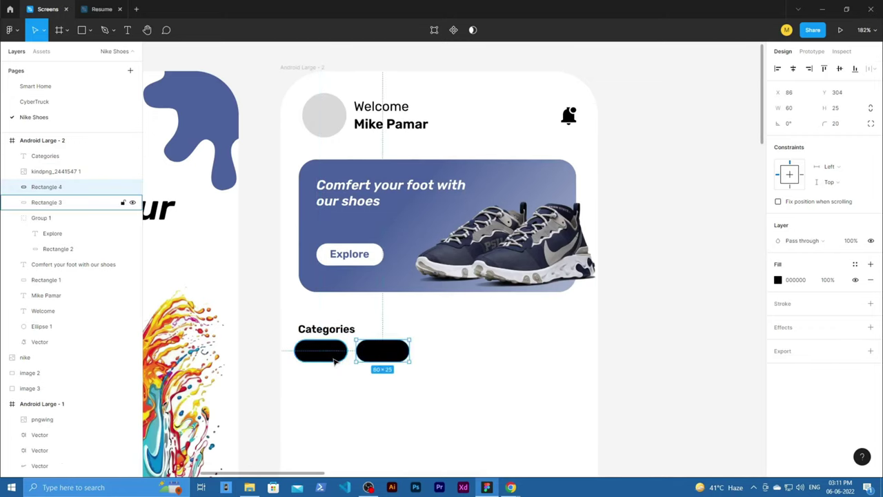
pyautogui.hotkey('ctrl', 'd')
pyautogui.hotkey('ctrl', 'd')
pyautogui.hotkey('ctrl', 'd')
# Duplicate the "Categories" heading below the row of pills and change its text to "Popular"
pyautogui.scroll(-1, 331, 345)
pyautogui.click(329, 331)
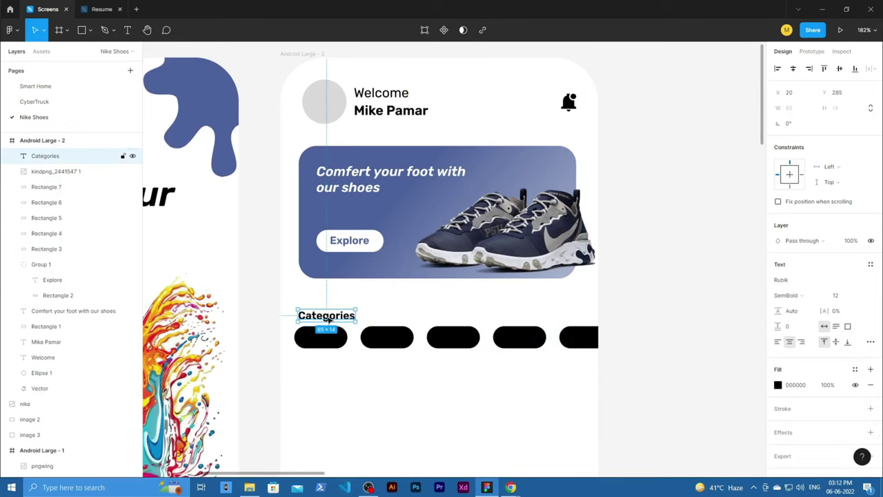
pyautogui.hotkey('ctrl', 'd')
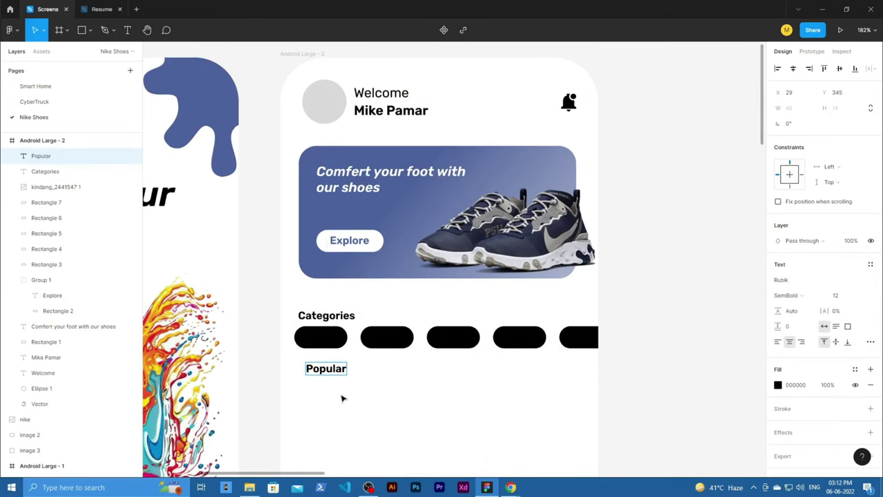
pyautogui.press('Tab')
# Draw a product card about 278 × 148 with corner radius 20 below the "Popular" heading and nudge it up closer to the heading
pyautogui.click(88, 31)
pyautogui.scroll(-3, 442, 311)
pyautogui.moveTo(300, 302)
pyautogui.mouseDown()
pyautogui.moveTo(378, 359)
pyautogui.moveTo(581, 432)
pyautogui.moveTo(563, 434)
pyautogui.mouseUp()
pyautogui.click(646, 325)
pyautogui.click(581, 433)
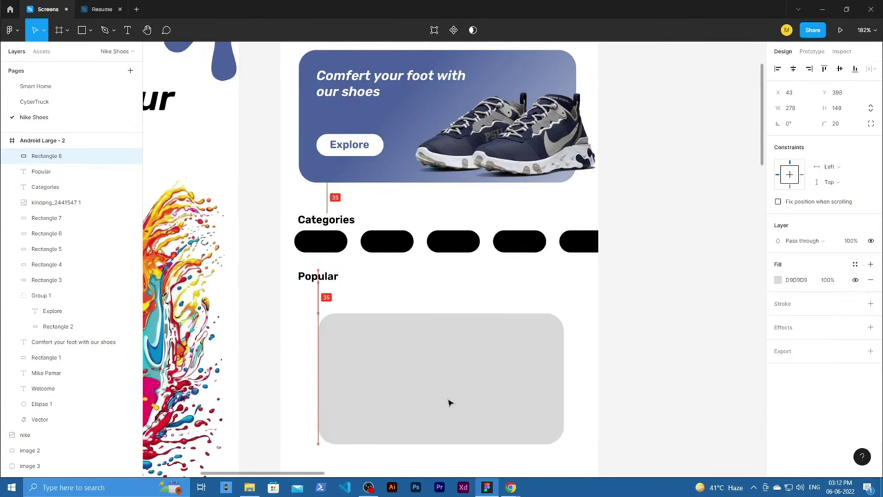
pyautogui.press('Up')
pyautogui.press('Up')
pyautogui.press('Up')
pyautogui.press('Up')
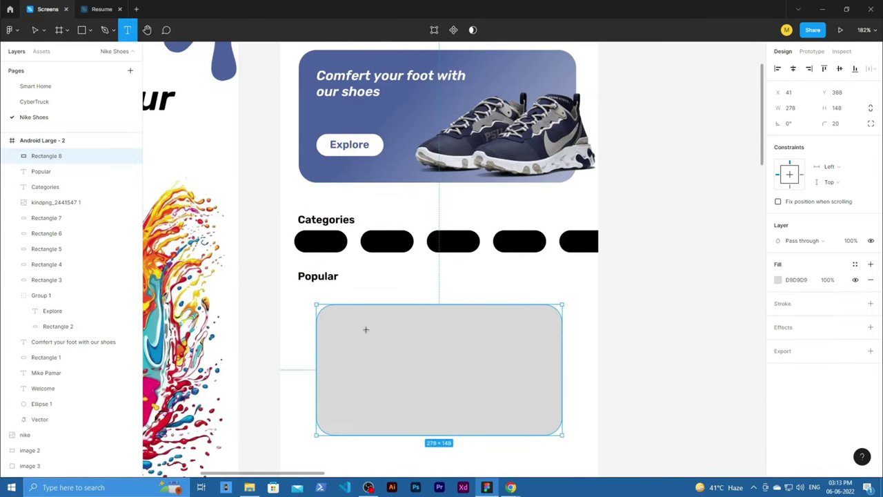
# Add the text "nike" on the grey product card and set its size to 50
pyautogui.moveTo(366, 329); pyautogui.dragTo(500, 394)
pyautogui.write('nike')
pyautogui.hotkey('ctrl', 'a')
pyautogui.click(837, 295)
pyautogui.write('50')
pyautogui.press('Return')
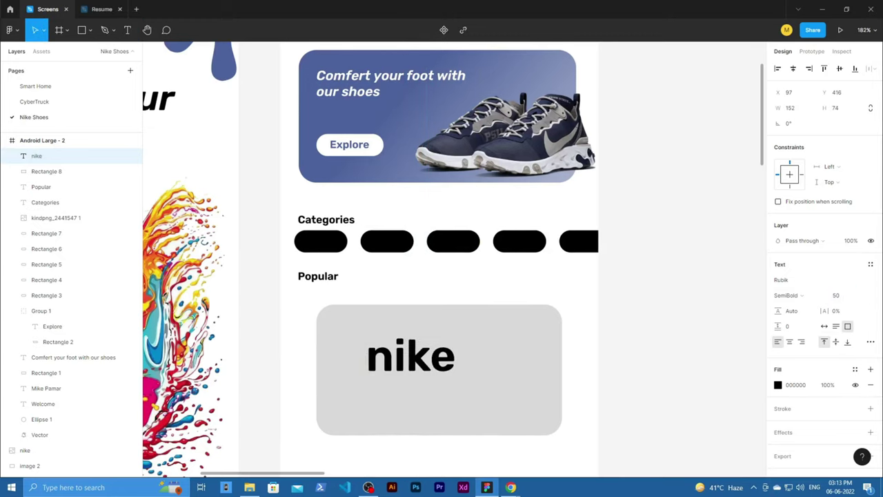
# Retype the product card's large text as "NIKE" in SemiBold Italic and fit its text box
pyautogui.write('Nike')
pyautogui.hotkey('ctrl', 'a')
pyautogui.hotkey('ctrl', 'i')
pyautogui.hotkey('ctrl', 'a')
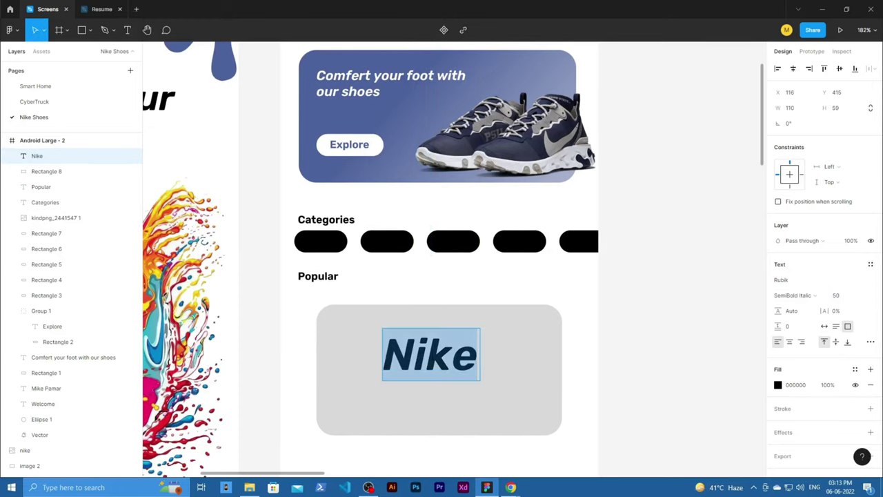
pyautogui.write('NIKE')
pyautogui.press('Escape')
pyautogui.moveTo(545, 411); pyautogui.dragTo(545, 410)
# Place the red and white Nike shoe image over the product card and scale it to about 228 × 125
pyautogui.scroll(-5, 545, 411)
pyautogui.moveTo(694, 246); pyautogui.dragTo(556, 300)
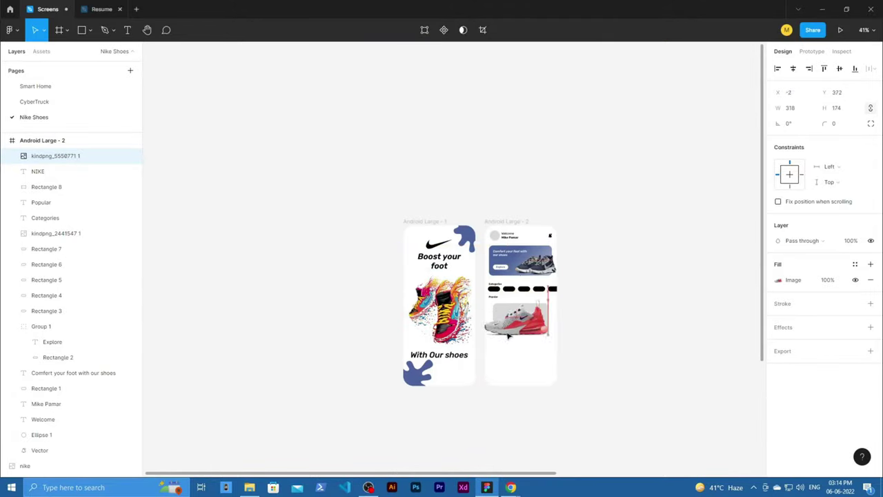
pyautogui.scroll(4, 514, 265)
pyautogui.moveTo(514, 265); pyautogui.dragTo(536, 258)
pyautogui.scroll(5, 479, 343)
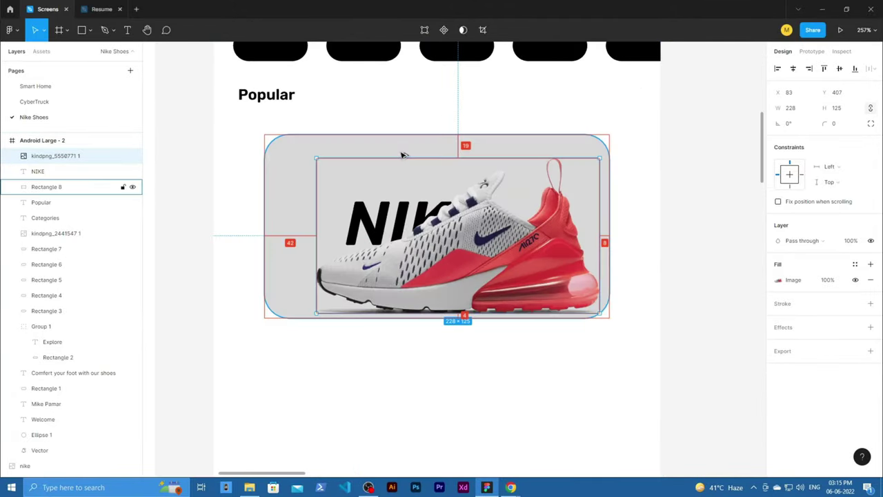
# Scale the shoe image to about 202 × 111 so it overlaps the product card's upper edge, and shift the "NIKE" text up and left behind it
pyautogui.moveTo(465, 258); pyautogui.dragTo(418, 235)
pyautogui.moveTo(597, 269); pyautogui.dragTo(552, 242)
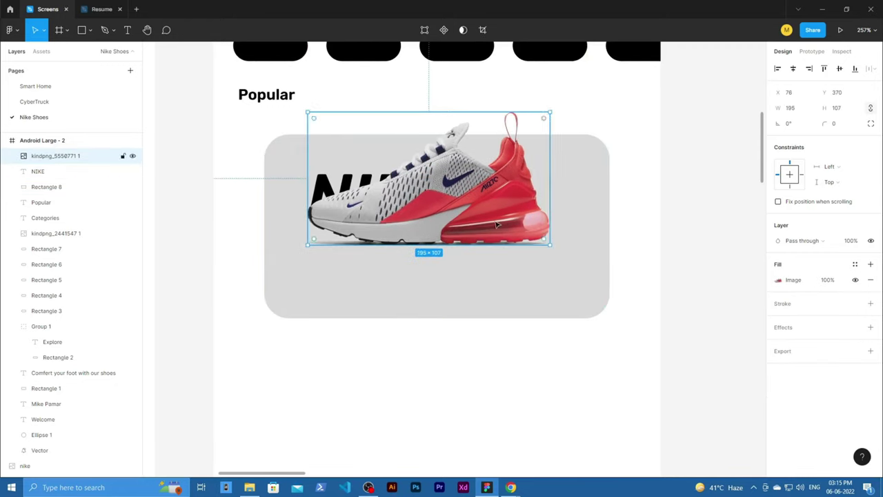
pyautogui.moveTo(497, 223); pyautogui.dragTo(508, 234)
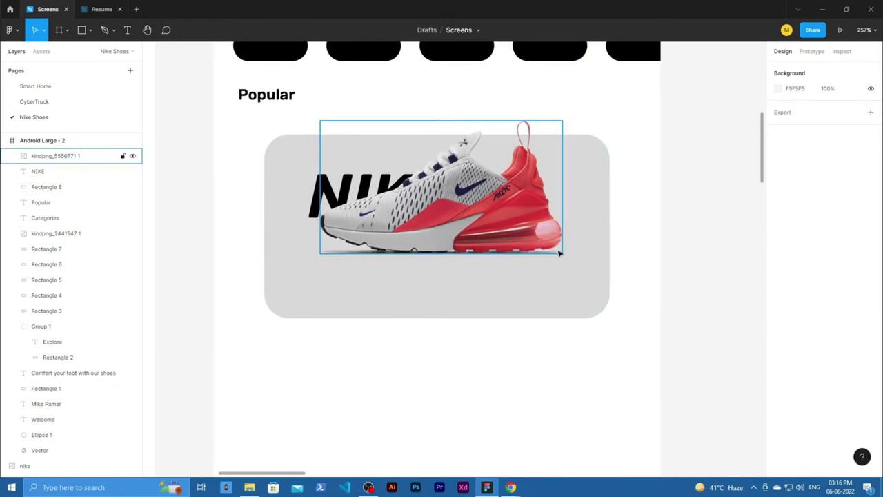
pyautogui.moveTo(563, 121); pyautogui.dragTo(572, 108)
pyautogui.moveTo(524, 207); pyautogui.dragTo(548, 211)
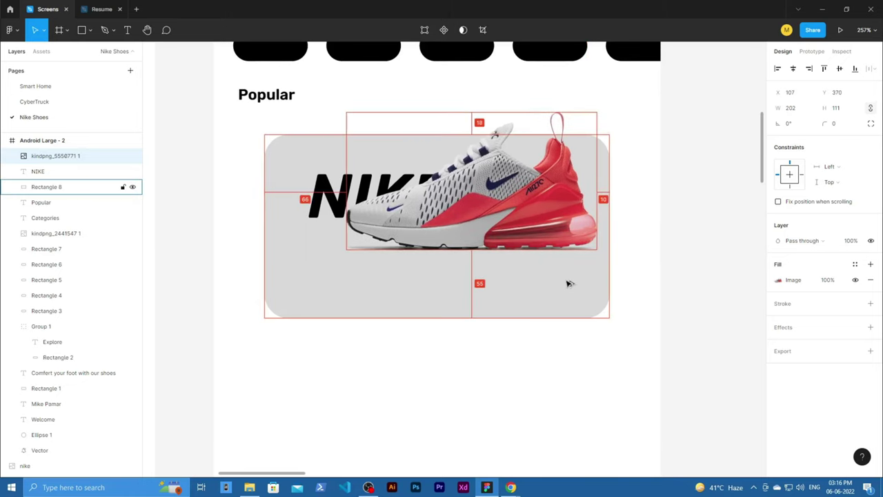
pyautogui.click(306, 148)
pyautogui.click(282, 195)
pyautogui.moveTo(282, 195); pyautogui.dragTo(276, 189)
# Add the product name "Nike Adapt RB" at size 15 in the product card's lower-left area
pyautogui.click(332, 357)
pyautogui.press('t')
pyautogui.click(322, 306)
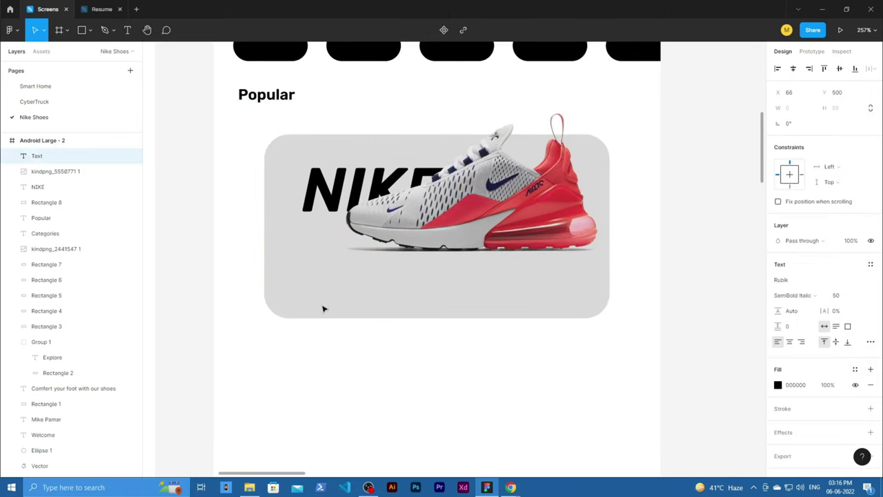
pyautogui.write('Nike Adap')
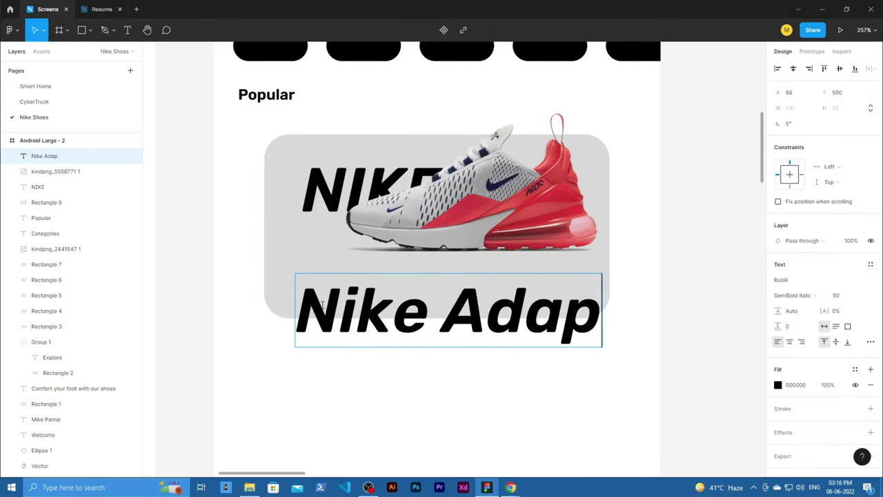
pyautogui.write('t RB')
pyautogui.hotkey('ctrl', 'a')
pyautogui.click(836, 295)
pyautogui.write('15')
pyautogui.press('Return')
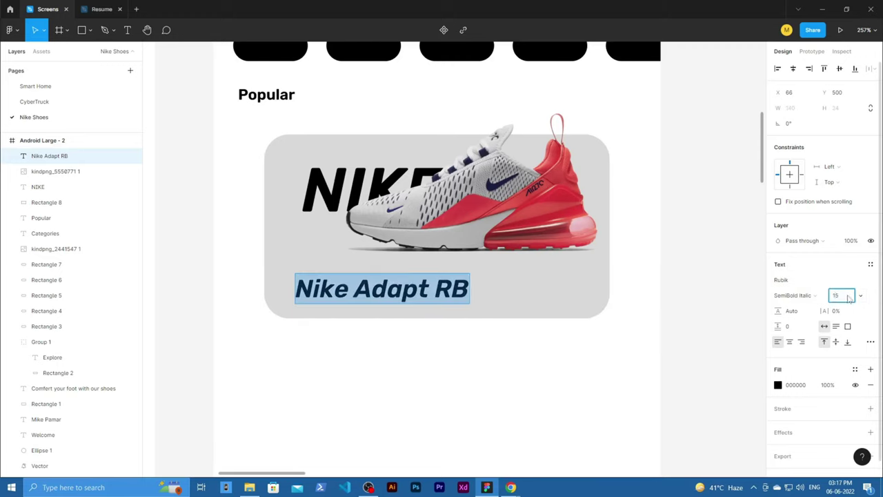
# Duplicate the product name just below itself and make the copy "Men Running shoes" at size 10 with 50% opacity
pyautogui.press('Escape')
pyautogui.hotkey('ctrl', 'd')
pyautogui.hotkey('shift', 'Down')
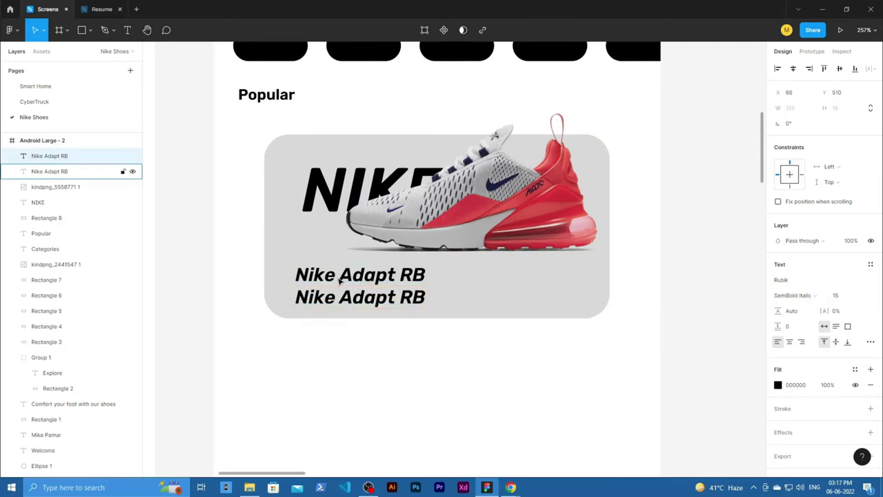
pyautogui.click(837, 295)
pyautogui.write('10')
pyautogui.click(850, 241)
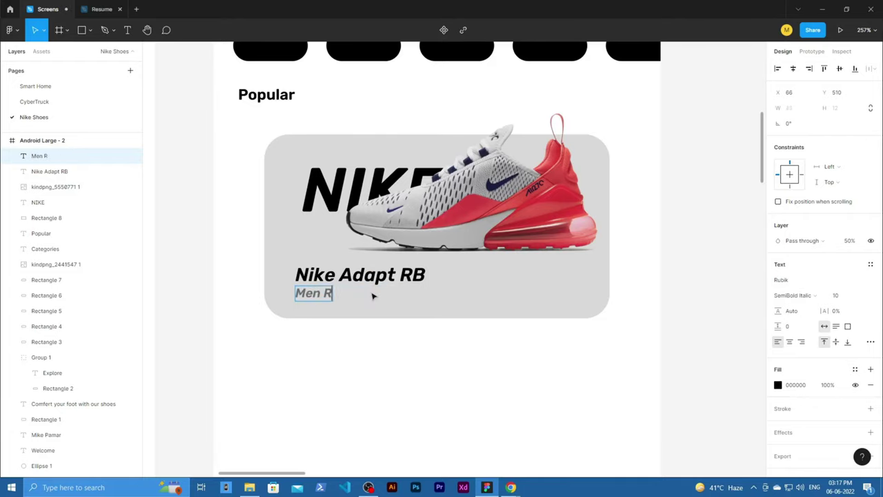
pyautogui.write('es')
pyautogui.press('Escape')
pyautogui.press('Escape')
# Insert a download icon on the home screen and draw a small white circle in the product card's lower-right corner
pyautogui.hotkey('ctrl', 'alt', 'p')
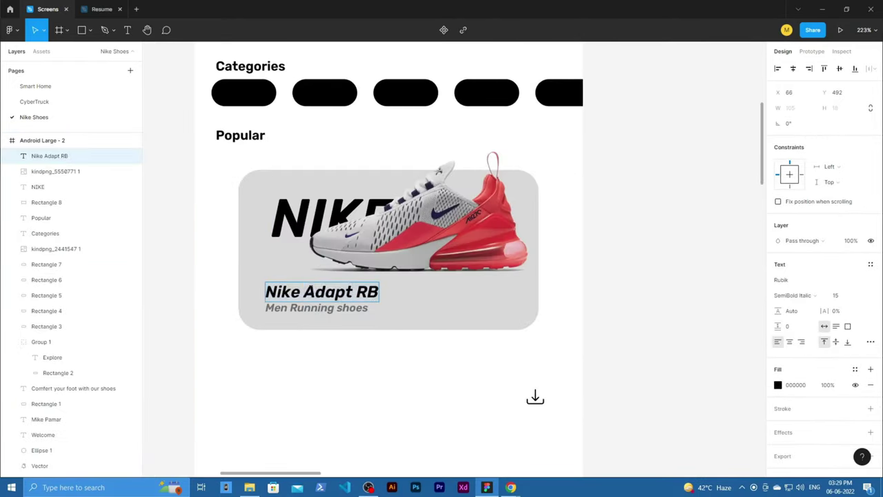
pyautogui.press('r')
pyautogui.moveTo(483, 297); pyautogui.dragTo(507, 322)
pyautogui.click(833, 123)
pyautogui.click(778, 279)
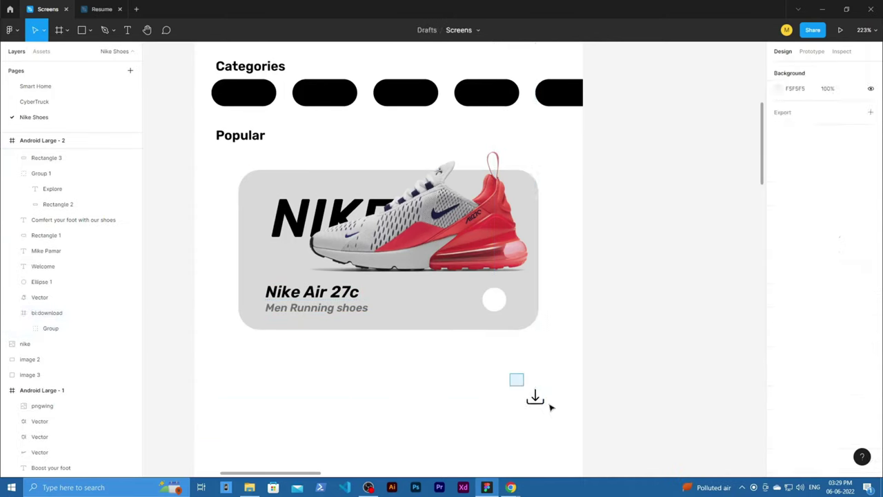
# Move the download icon onto the white circle, bring it to the front and size it to 12 × 12
pyautogui.moveTo(537, 400); pyautogui.dragTo(496, 306)
pyautogui.hotkey('ctrl', 'shift', ']')
pyautogui.scroll(3, 496, 324)
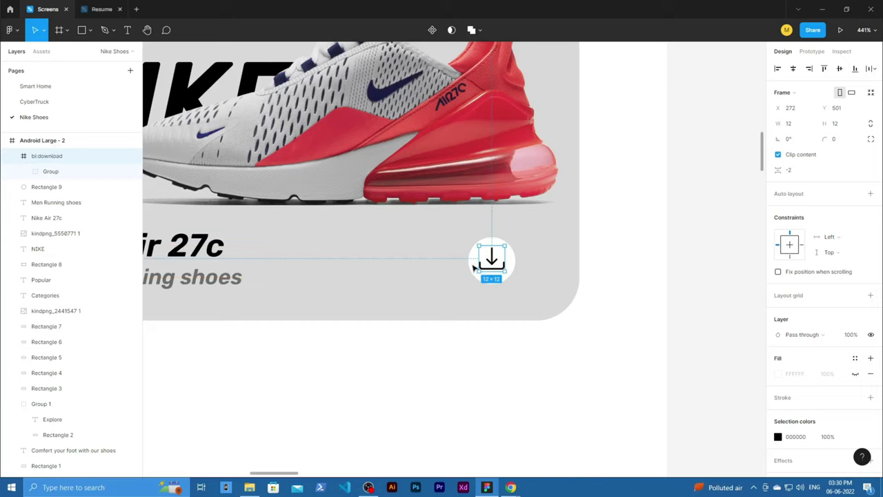
# Fill the circle behind the product card's download icon with the design's blue and recolor the icon's vectors white
pyautogui.click(473, 268)
pyautogui.click(779, 280)
pyautogui.scroll(-5, 587, 347)
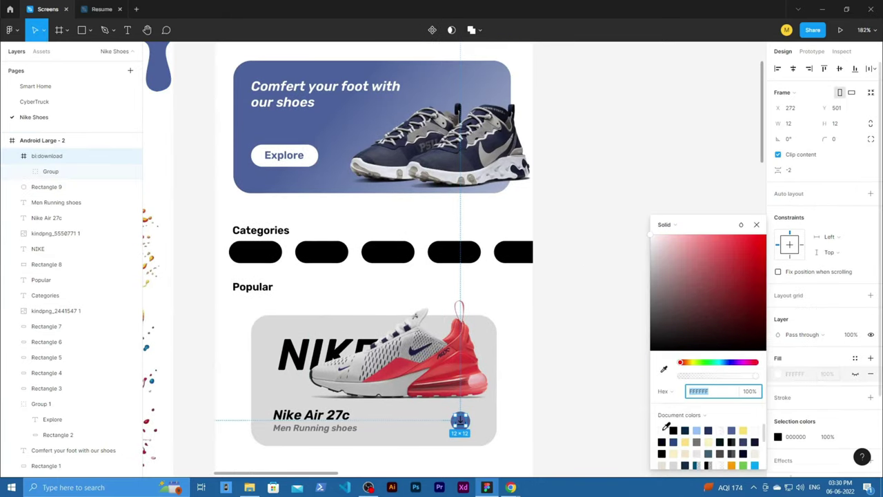
pyautogui.click(51, 171)
pyautogui.click(179, 258)
pyautogui.scroll(3, 459, 428)
pyautogui.click(51, 172)
pyautogui.keyDown('shift'); pyautogui.click(51, 186); pyautogui.keyUp('shift')
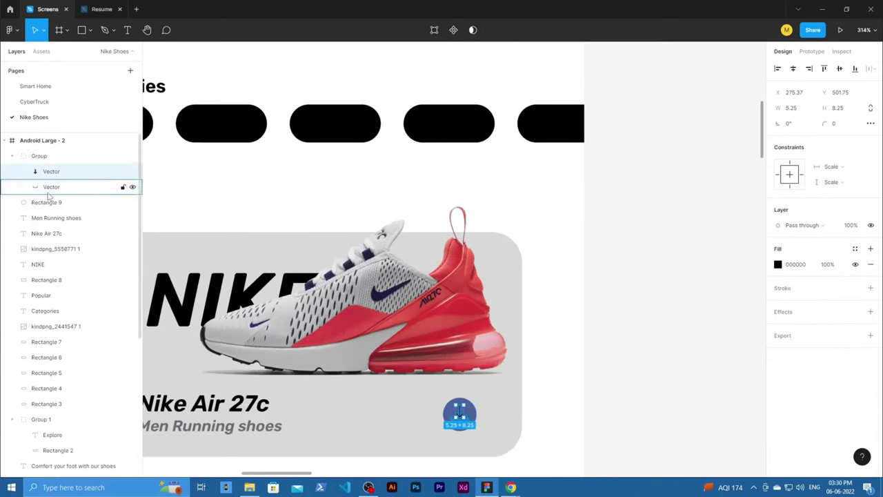
pyautogui.click(558, 422)
# Fill the product card's background white and give it a drop shadow with Y 6, blur 20 and 25% opacity
pyautogui.scroll(-3, 558, 422)
pyautogui.click(310, 341)
pyautogui.click(779, 280)
pyautogui.press('Escape')
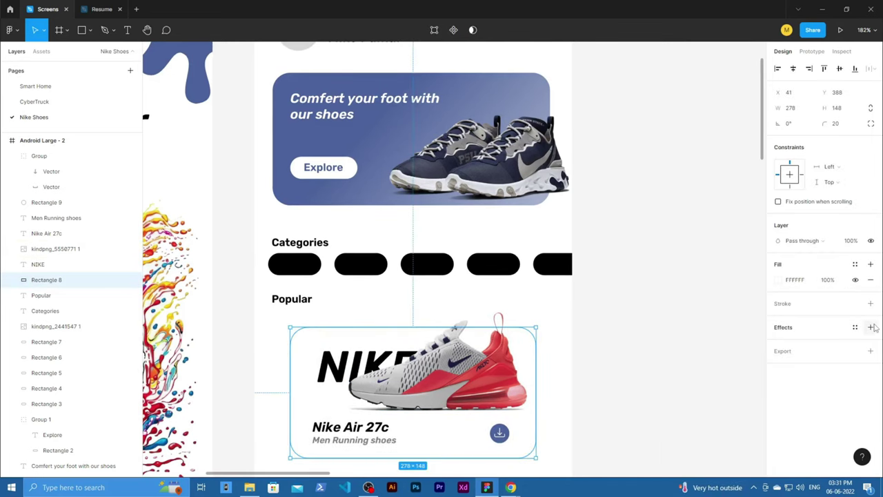
pyautogui.click(870, 327)
pyautogui.click(777, 343)
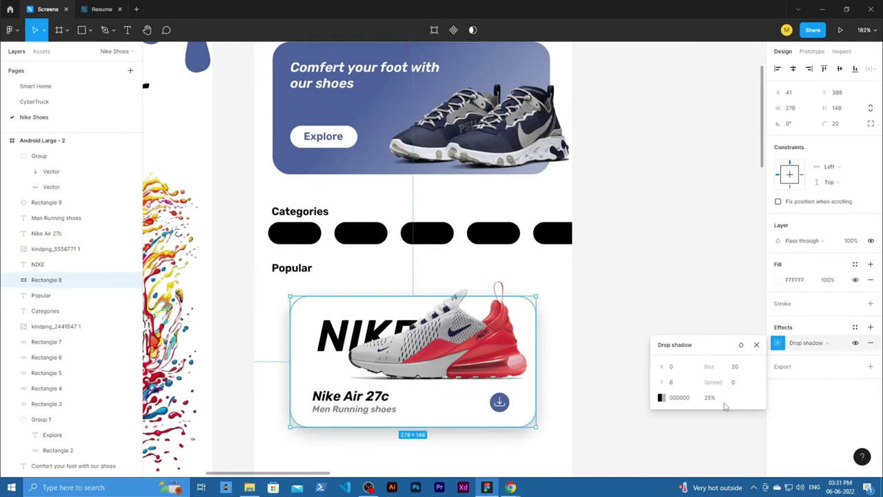
pyautogui.click(734, 421)
# Duplicate the whole product card twice, stacking the copies at equal spacing below the original
pyautogui.scroll(-3, 662, 407)
pyautogui.scroll(-2, 483, 290)
pyautogui.moveTo(379, 191); pyautogui.dragTo(562, 287)
pyautogui.hotkey('ctrl', 'd')
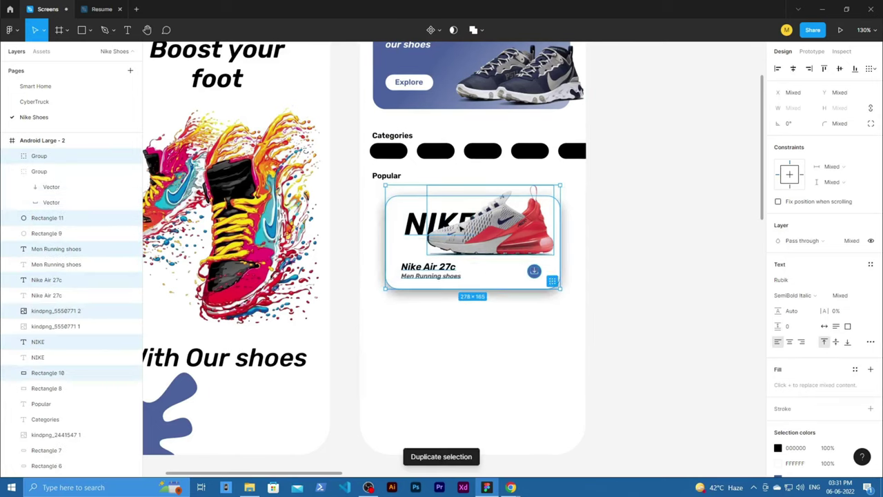
pyautogui.moveTo(469, 235); pyautogui.dragTo(469, 341)
pyautogui.hotkey('ctrl', 'd')
pyautogui.scroll(-2, 483, 345)
pyautogui.click(639, 266)
pyautogui.scroll(3, 638, 266)
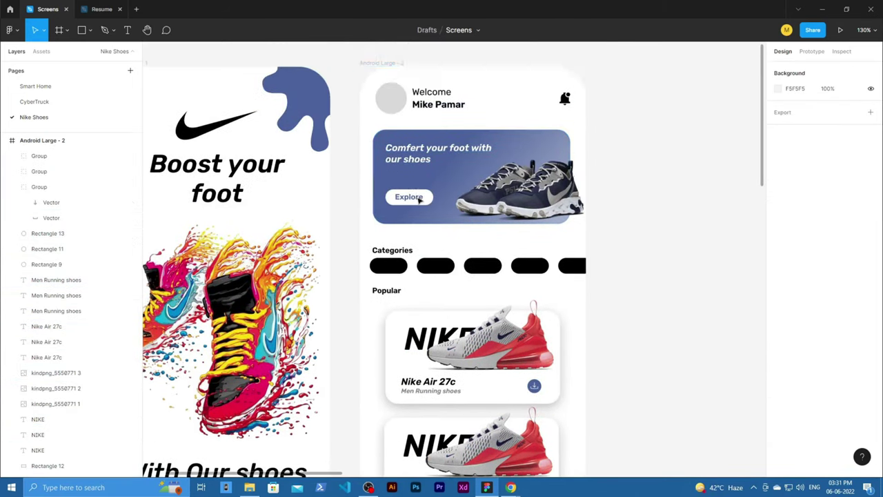
# Delete the red and white shoe images from the two duplicated product cards
pyautogui.scroll(-3, 526, 426)
pyautogui.scroll(-1, 527, 426)
pyautogui.click(374, 355)
pyautogui.press('Delete')
# Scale down the large white sneaker image to about 228 × 114 and place it on the second product card
pyautogui.scroll(-3, 306, 380)
pyautogui.hscroll(-5, 306, 381)
pyautogui.click(276, 227)
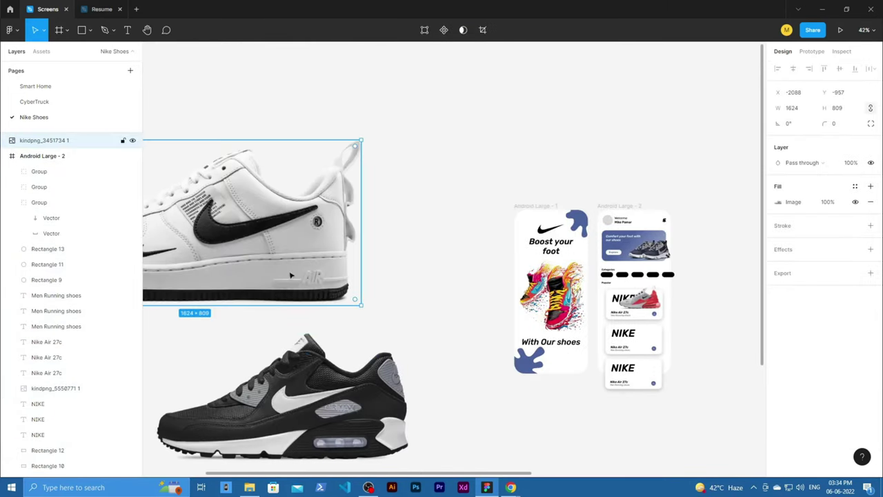
pyautogui.moveTo(358, 306); pyautogui.dragTo(280, 228)
pyautogui.hscroll(5, 280, 229)
pyautogui.moveTo(586, 345); pyautogui.dragTo(552, 325)
pyautogui.moveTo(511, 304); pyautogui.dragTo(474, 349)
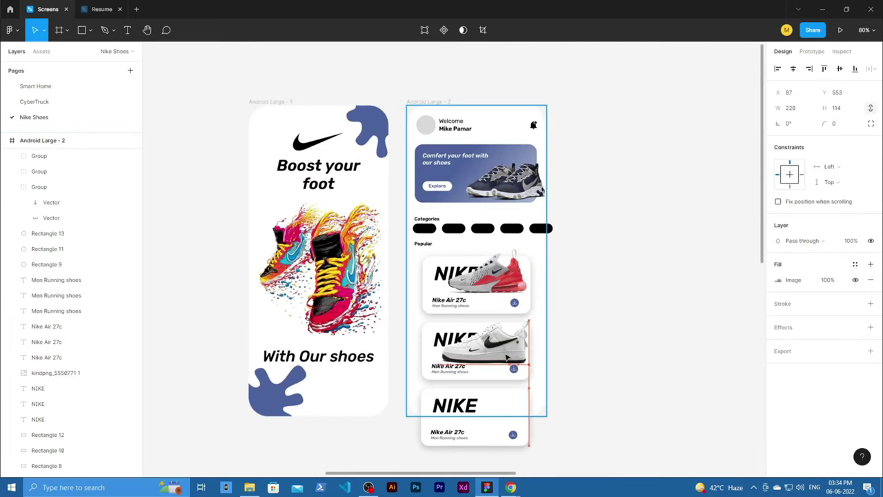
# Shrink the white sneaker to about 195 × 98, position it over the second card's NIKE text and rename that product "Nike Air"
pyautogui.scroll(3, 473, 349)
pyautogui.click(476, 214)
pyautogui.click(491, 345)
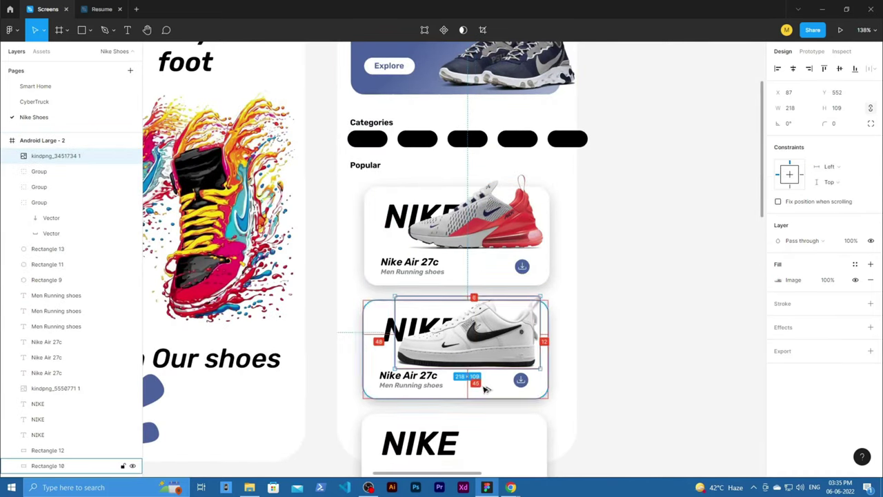
pyautogui.scroll(-1, 485, 371)
pyautogui.moveTo(542, 357); pyautogui.dragTo(526, 351)
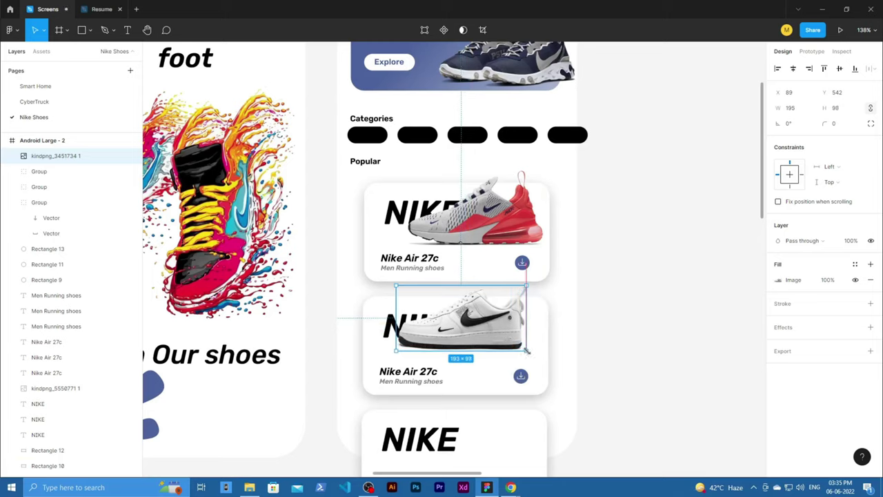
pyautogui.scroll(3, 492, 390)
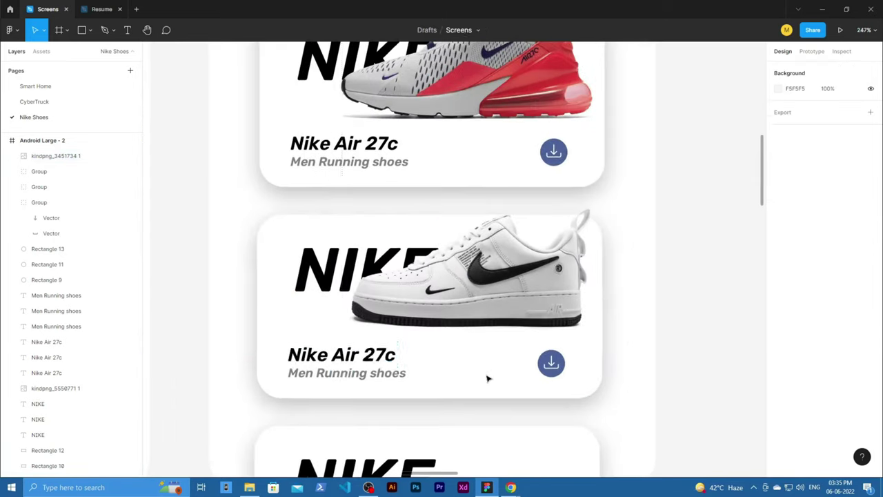
pyautogui.hotkey('ctrl', 'v')
# Scale the black sneaker image down to 196 × 99 and position it over the NIKE text on the third product card
pyautogui.scroll(-5, 698, 401)
pyautogui.moveTo(699, 401); pyautogui.dragTo(312, 207)
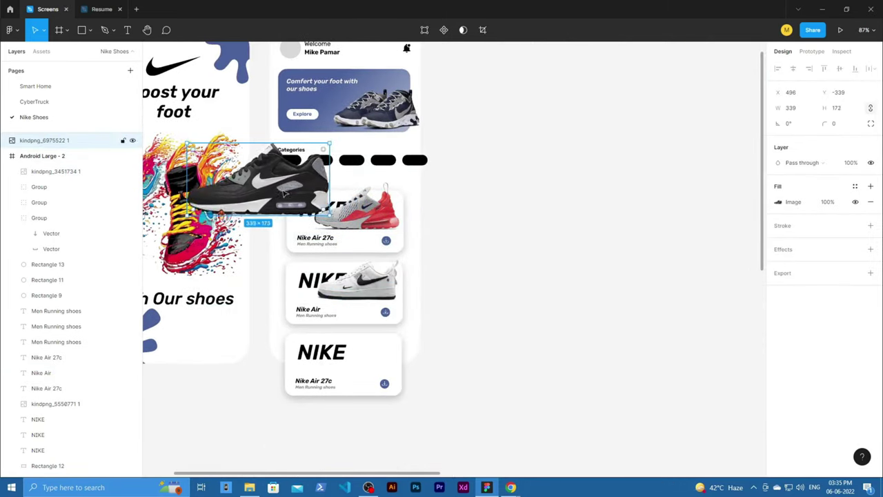
pyautogui.keyDown('ctrl'); pyautogui.scroll(3, 524, 288); pyautogui.keyUp('ctrl')
pyautogui.moveTo(525, 289); pyautogui.dragTo(327, 341)
pyautogui.press('Right')
pyautogui.press('Right')
pyautogui.press('Right')
pyautogui.press('Right')
pyautogui.press('Down')
pyautogui.press('Down')
pyautogui.press('Down')
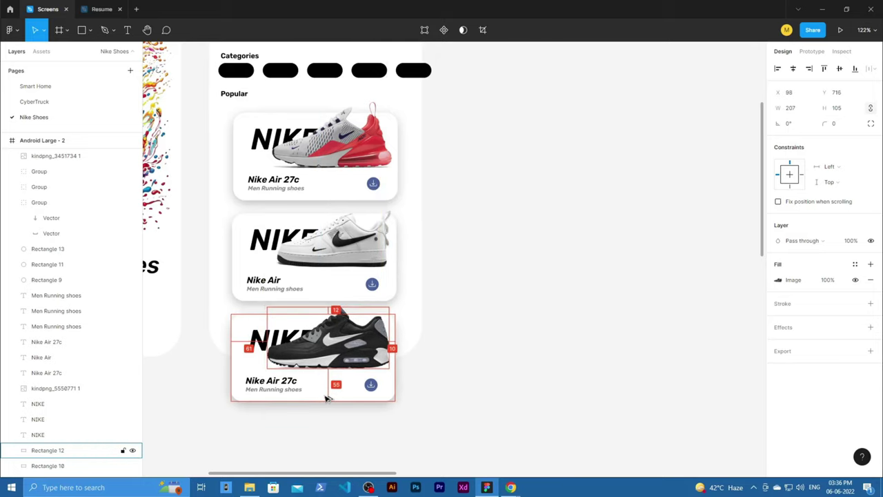
pyautogui.keyDown('ctrl'); pyautogui.scroll(5, 289, 387); pyautogui.keyUp('ctrl')
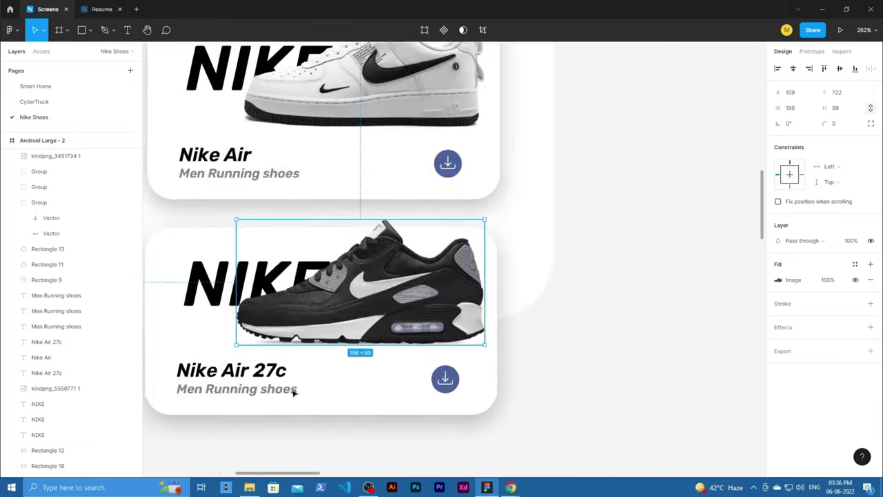
# Rename the third card's product to "Nike Air Max"
pyautogui.doubleClick(228, 365)
pyautogui.write('Nike Air Max')
pyautogui.keyDown('ctrl'); pyautogui.scroll(-5, 276, 236); pyautogui.keyUp('ctrl')
pyautogui.press('Escape')
pyautogui.press('Escape')
# Fill the first category pill with the design's blue
pyautogui.scroll(5, 366, 336)
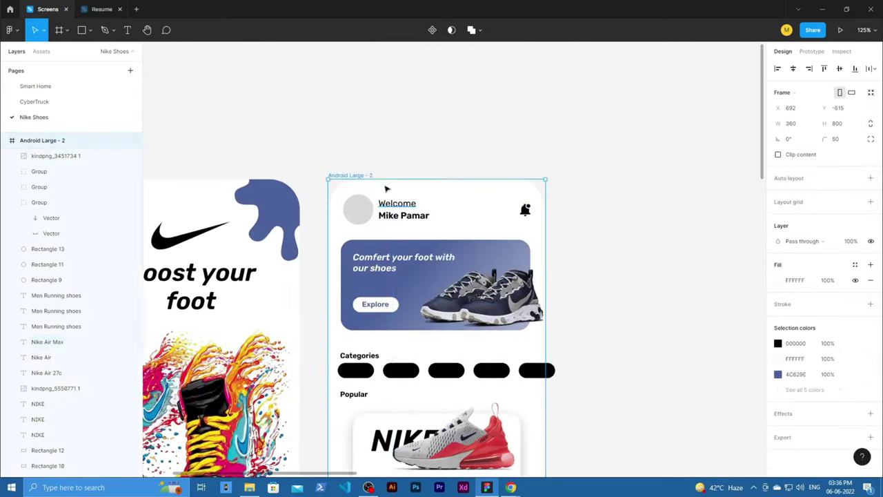
pyautogui.keyDown('ctrl'); pyautogui.scroll(3, 366, 336); pyautogui.keyUp('ctrl')
pyautogui.click(352, 250)
pyautogui.click(778, 279)
pyautogui.click(732, 430)
# Fill the remaining four category pills with light grey E5E5E5
pyautogui.click(417, 249)
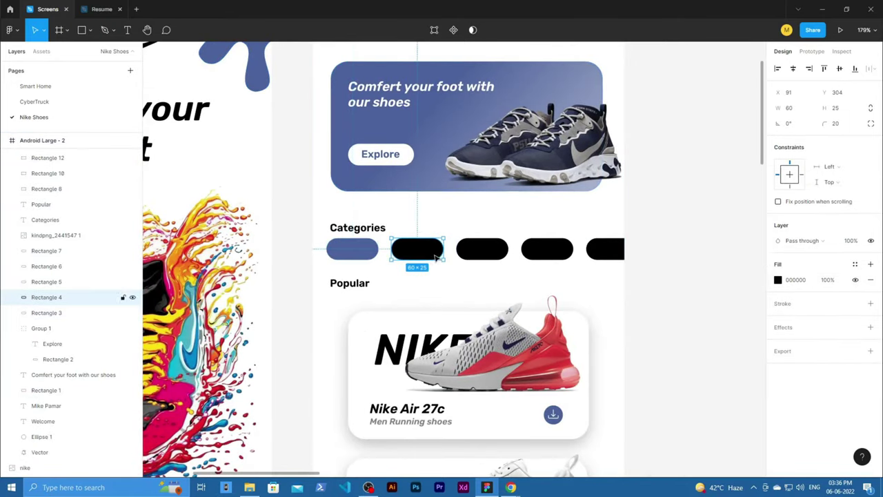
pyautogui.click(778, 279)
pyautogui.click(702, 466)
pyautogui.press('Escape')
pyautogui.click(482, 249)
pyautogui.click(547, 249)
pyautogui.click(605, 249)
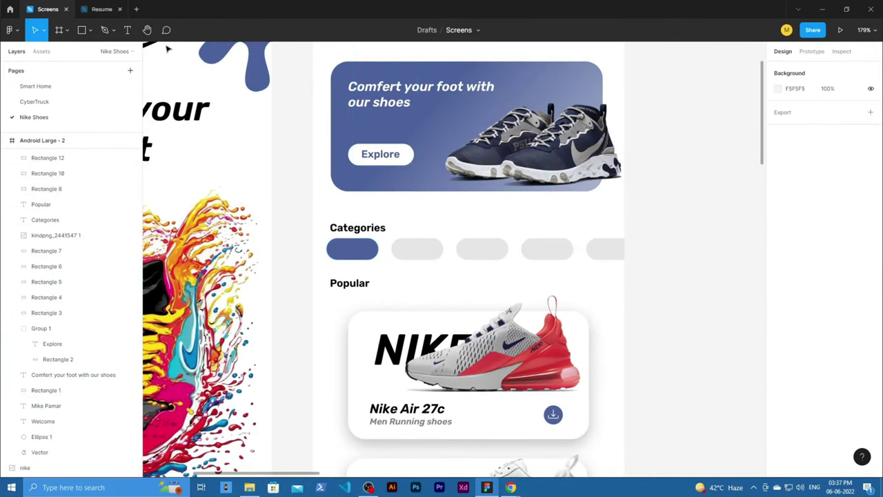
# Add a white "All" label at size 10 and center it in the blue category pill
pyautogui.press('t')
pyautogui.click(351, 255)
pyautogui.write('All')
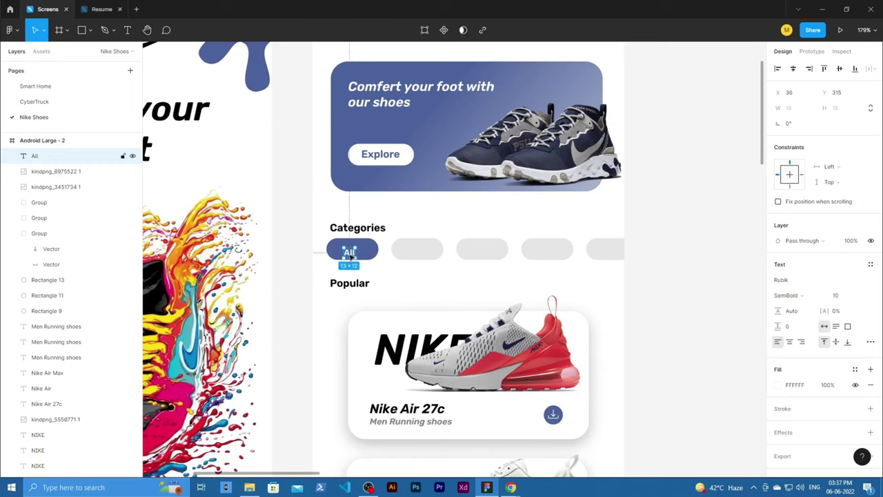
pyautogui.moveTo(351, 255); pyautogui.dragTo(354, 251)
pyautogui.click(334, 260)
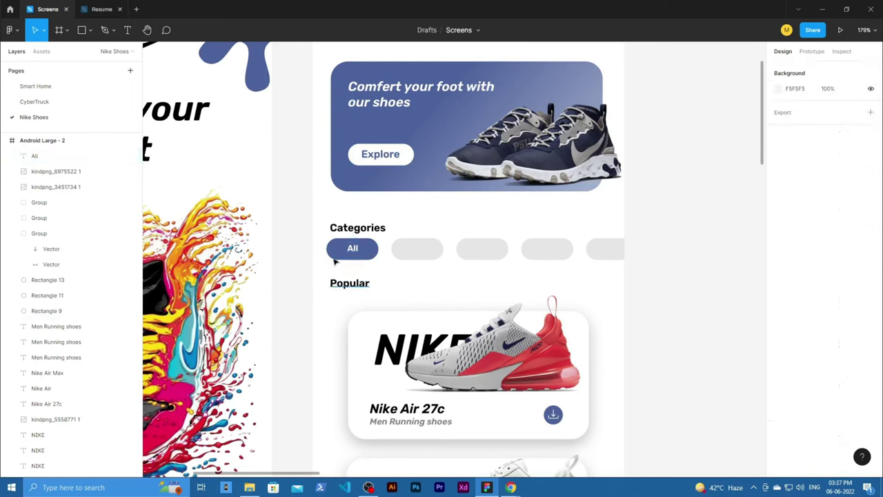
# Copy the "All" label onto the second category pill, change its text to "Air" and color it black
pyautogui.moveTo(426, 269); pyautogui.dragTo(420, 251)
pyautogui.doubleClick(418, 248)
pyautogui.click(780, 384)
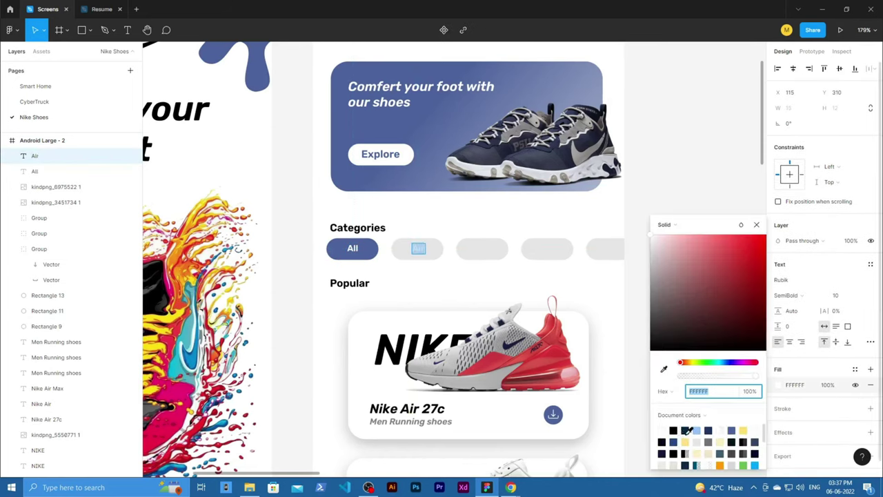
pyautogui.click(688, 432)
pyautogui.press('Escape')
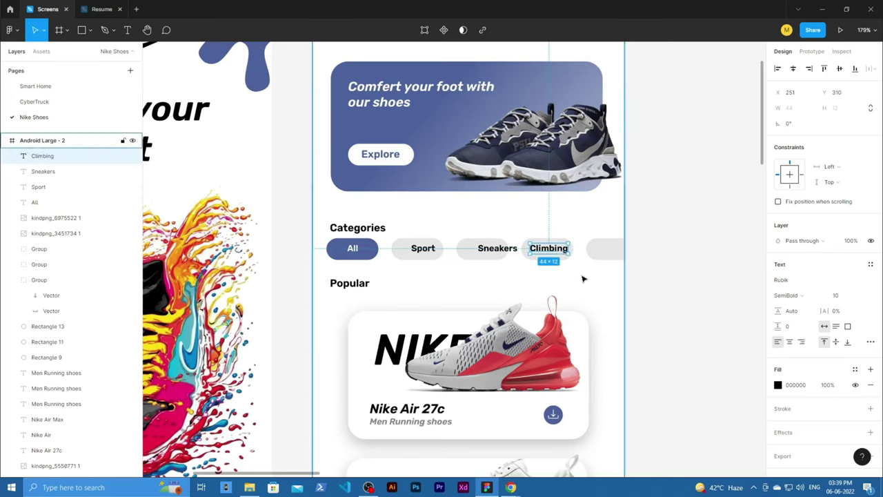
# Duplicate a label onto the fifth pill and reword the four black labels as "Daybreak", "Air Max", "Air 200E" and "Jorden"
pyautogui.hotkey('ctrl', 'd')
pyautogui.doubleClick(423, 249)
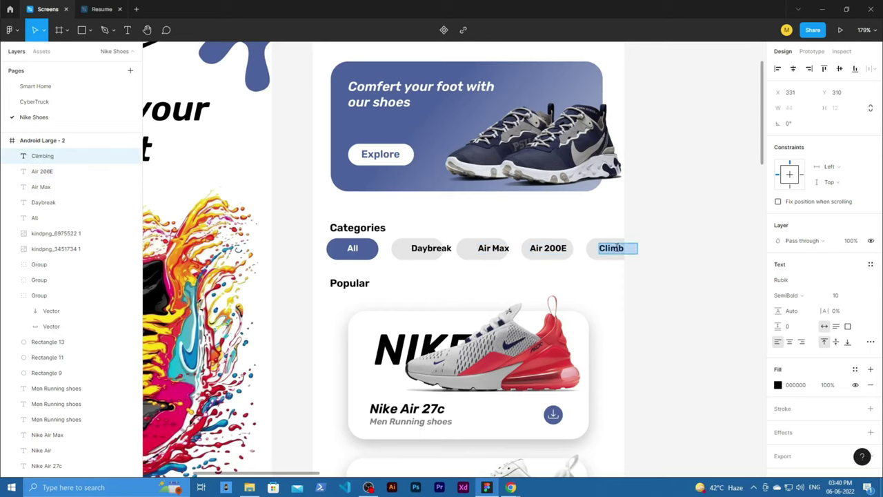
pyautogui.scroll(3, 451, 151)
pyautogui.write('n')
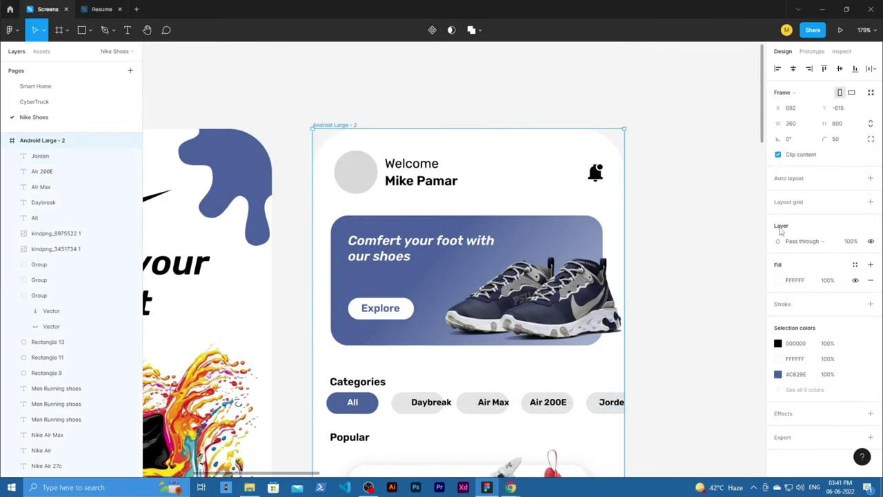
# Turn off content clipping on the home screen frame and center each black label within its category pill
pyautogui.press('Escape')
pyautogui.click(423, 402)
pyautogui.click(407, 411)
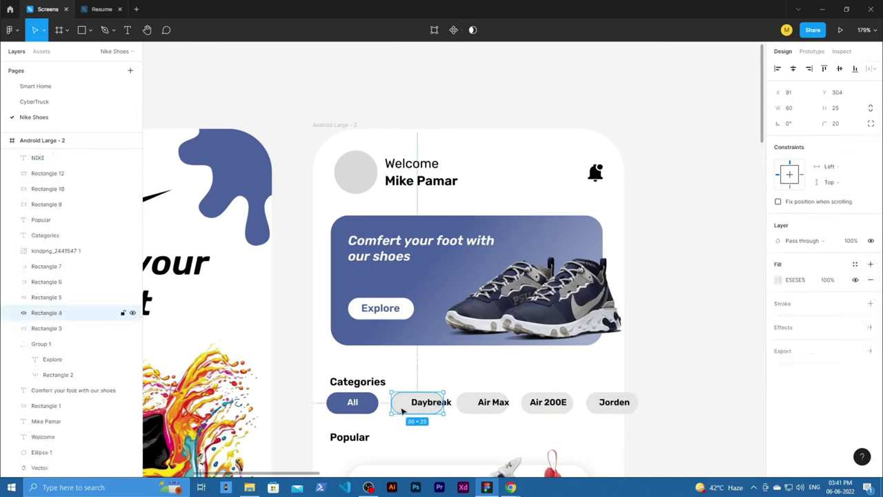
pyautogui.click(424, 402)
pyautogui.click(426, 404)
pyautogui.click(425, 403)
pyautogui.scroll(3, 408, 417)
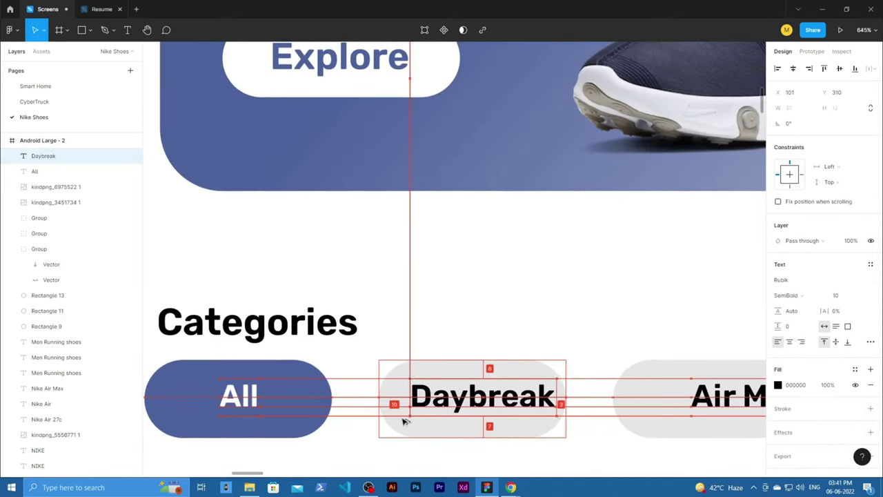
pyautogui.scroll(-2, 414, 441)
pyautogui.click(456, 410)
pyautogui.click(414, 423)
pyautogui.hotkey('shift', 'Tab')
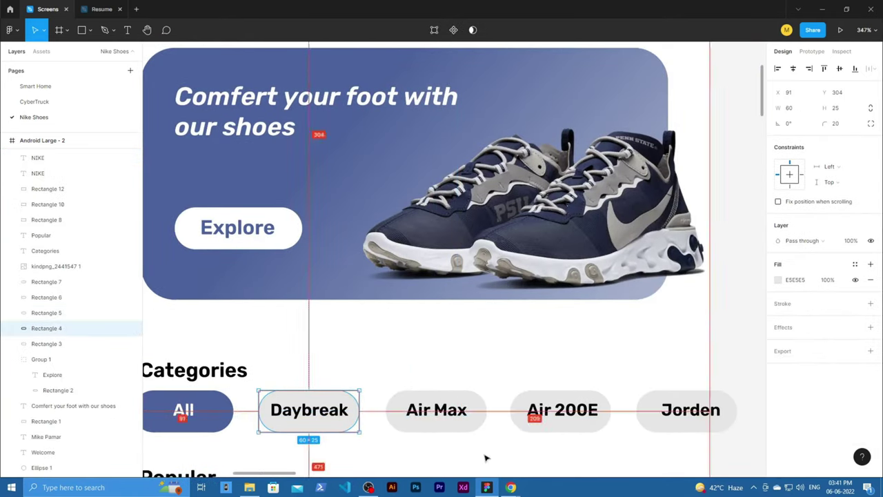
pyautogui.hotkey('shift', 'Tab')
pyautogui.click(503, 436)
# Group each category label with its pill, making five separate groups
pyautogui.click(186, 414)
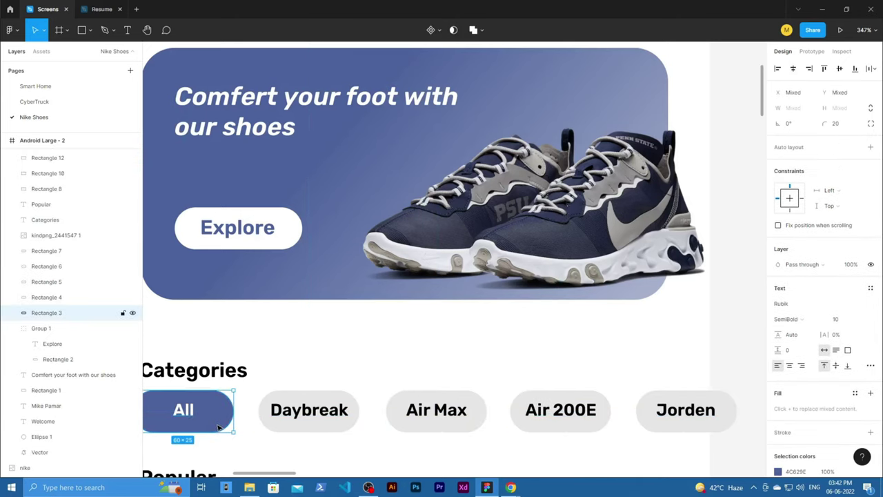
pyautogui.click(417, 432)
pyautogui.hotkey('ctrl', 'shift', 'z')
pyautogui.hotkey('ctrl', 'shift', 'z')
pyautogui.hotkey('ctrl', 'shift', 'z')
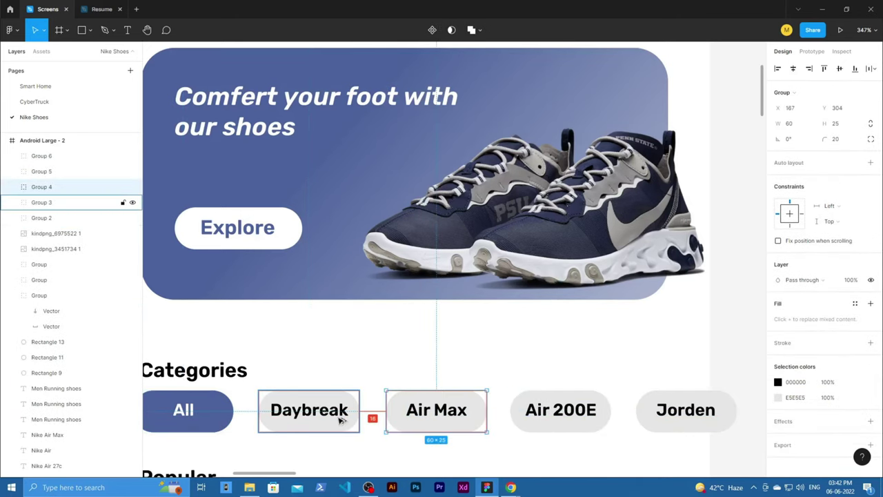
pyautogui.scroll(-5, 609, 426)
# Space the five category groups 15 apart and align the row beneath the Categories heading
pyautogui.hotkey('ctrl', 'shift', 'z')
pyautogui.hscroll(4, 408, 412)
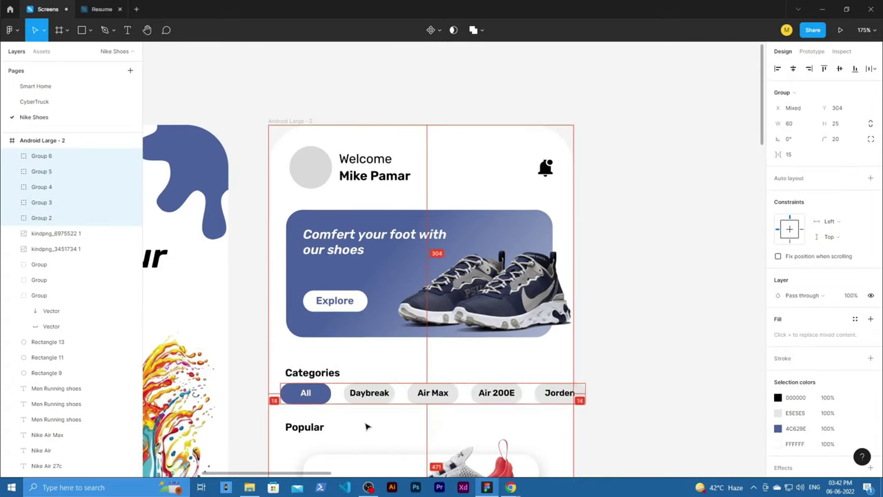
pyautogui.click(607, 365)
pyautogui.hotkey('ctrl', 'z')
pyautogui.scroll(2, 594, 363)
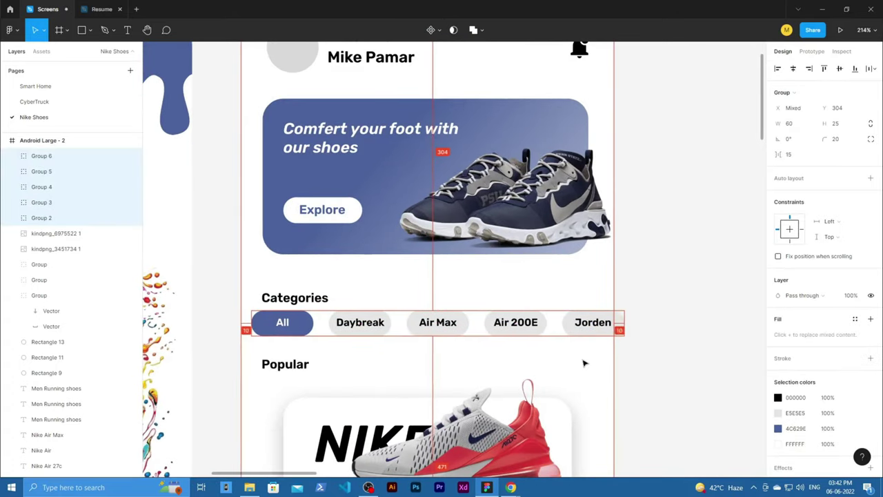
pyautogui.scroll(-1, 583, 364)
pyautogui.scroll(1, 583, 364)
# Wrap the category groups in a 342 × 25 frame and clip the home screen's content at its edges
pyautogui.hotkey('ctrl', 'shift', 'z')
pyautogui.hotkey('ctrl', 'shift', 'z')
pyautogui.hotkey('ctrl', 'shift', 'z')
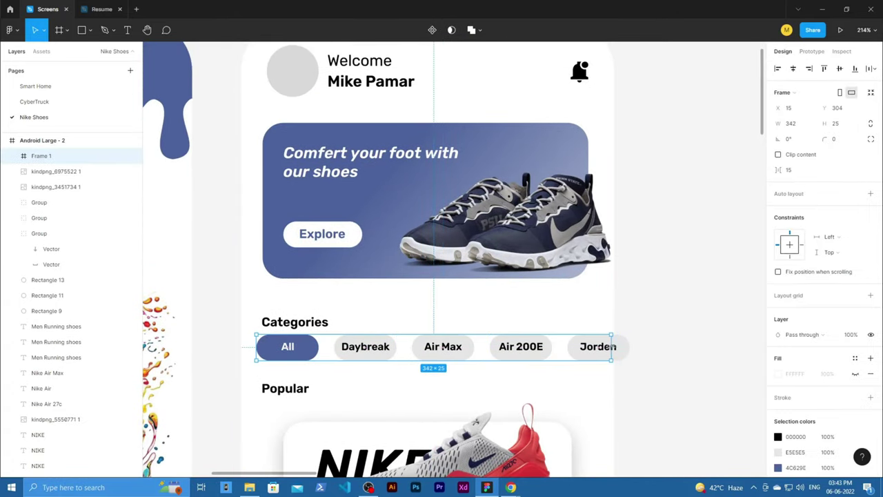
pyautogui.scroll(-5, 684, 264)
pyautogui.scroll(5, 704, 274)
pyautogui.scroll(-5, 526, 311)
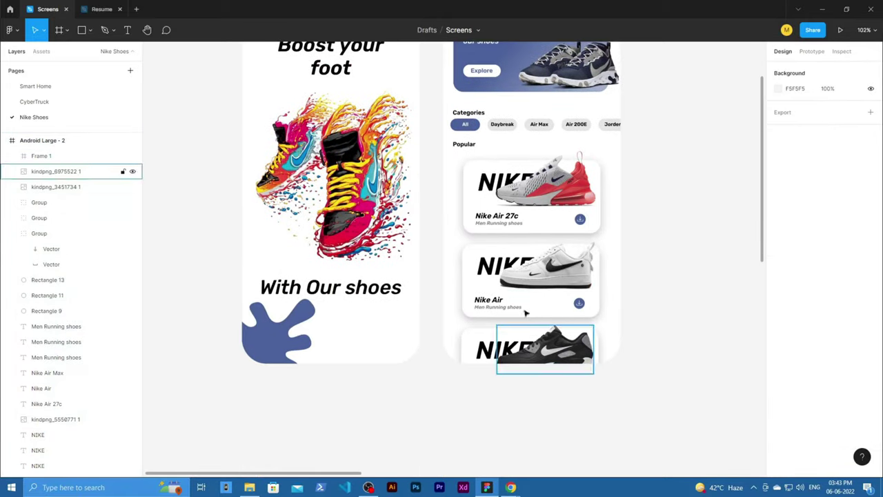
# Set the home screen frame's overflow to vertical scrolling
pyautogui.moveTo(437, 178); pyautogui.dragTo(640, 376)
pyautogui.press('Escape')
pyautogui.scroll(3, 642, 372)
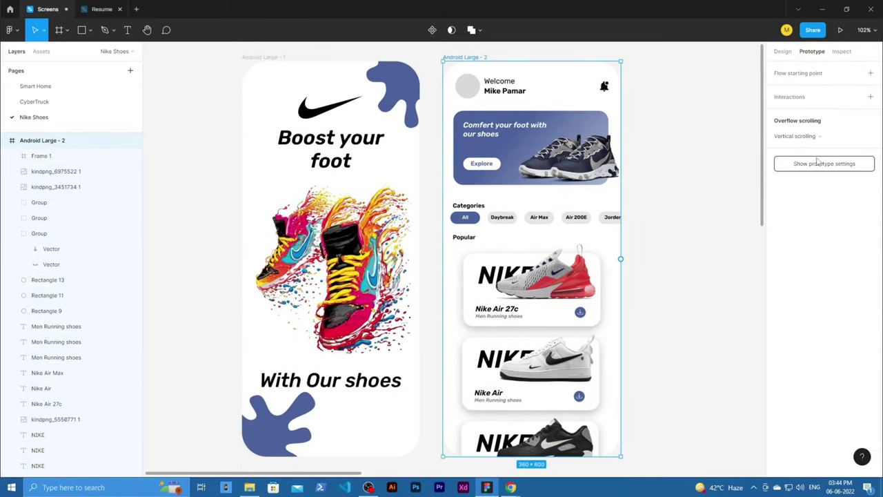
# Draw a 360 × 60 rectangle across the full width of the home screen's bottom edge
pyautogui.scroll(-1, 607, 310)
pyautogui.press('r')
pyautogui.moveTo(443, 390); pyautogui.dragTo(620, 417)
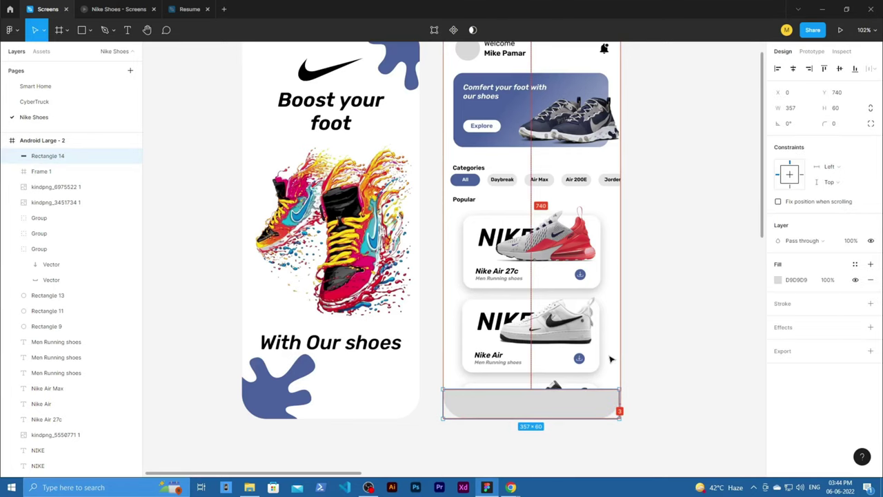
pyautogui.scroll(5, 610, 358)
pyautogui.scroll(-1, 610, 359)
pyautogui.hscroll(-1, 552, 387)
# Import the black bxs:home icon into the home screen frame with the Iconify plugin
pyautogui.rightClick(435, 407)
pyautogui.moveTo(504, 408)
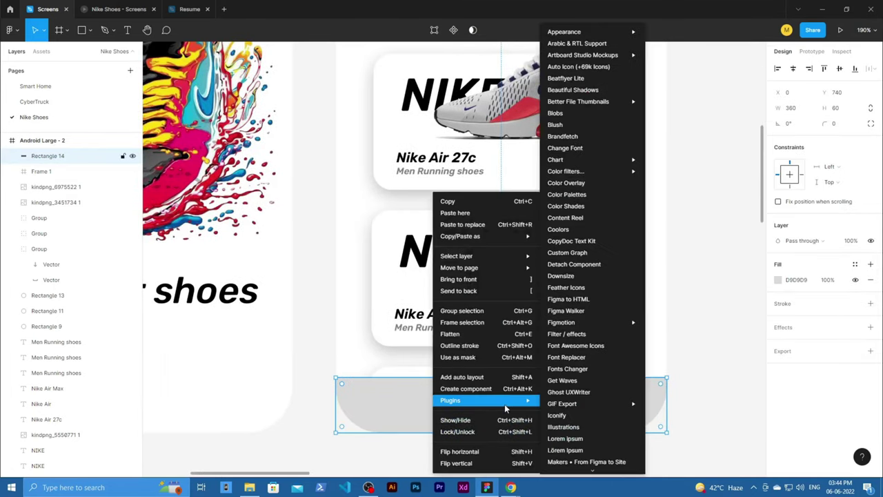
pyautogui.click(556, 414)
pyautogui.click(790, 190)
pyautogui.scroll(-3, 705, 414)
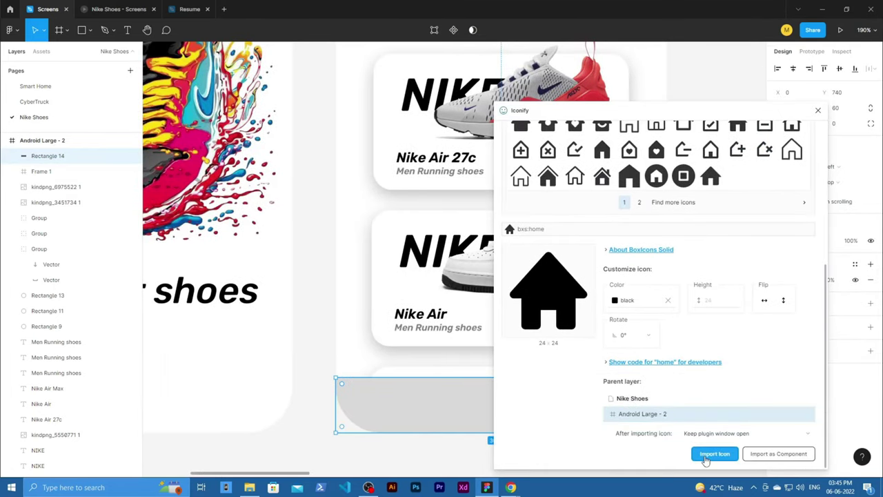
pyautogui.click(715, 453)
# Find and import the bxs:add-to-queue and bi:bag-plus-fill icons with Iconify
pyautogui.doubleClick(561, 179)
pyautogui.write('add')
pyautogui.doubleClick(576, 350)
pyautogui.write('bag')
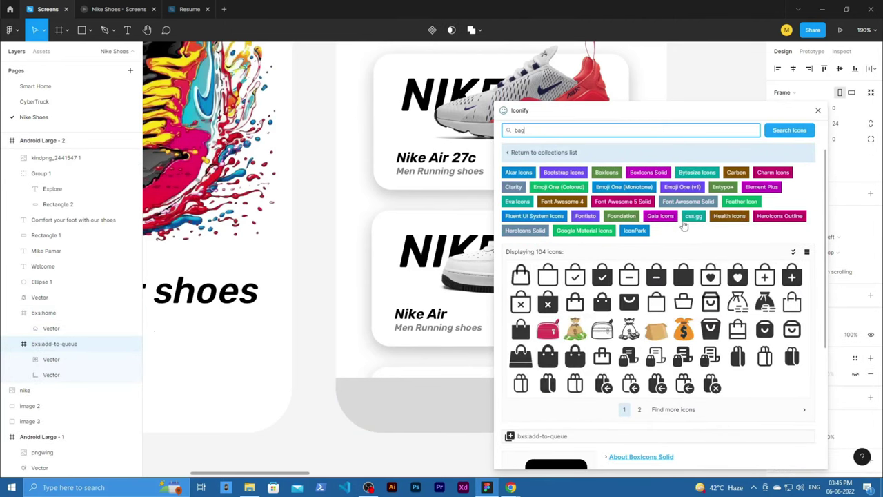
pyautogui.click(792, 330)
pyautogui.click(714, 454)
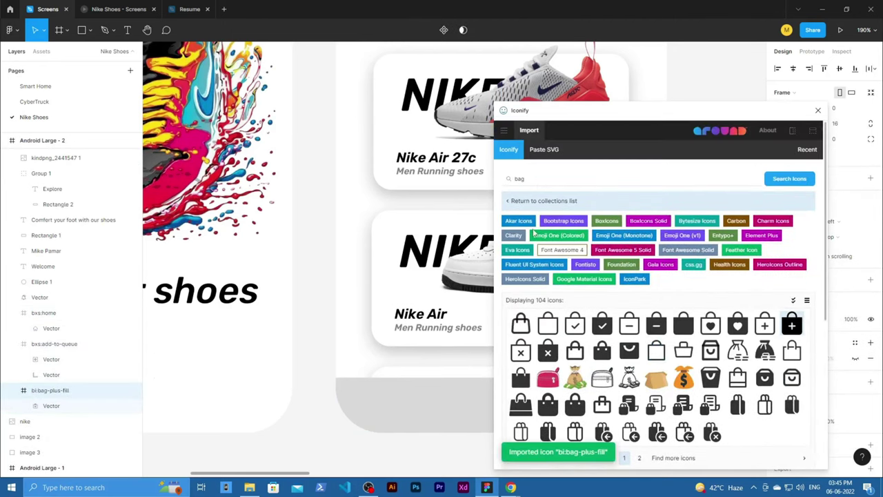
# Search Iconify for "person" and import the bi:person-fill icon
pyautogui.doubleClick(561, 178)
pyautogui.write('person')
pyautogui.click(765, 318)
pyautogui.click(714, 453)
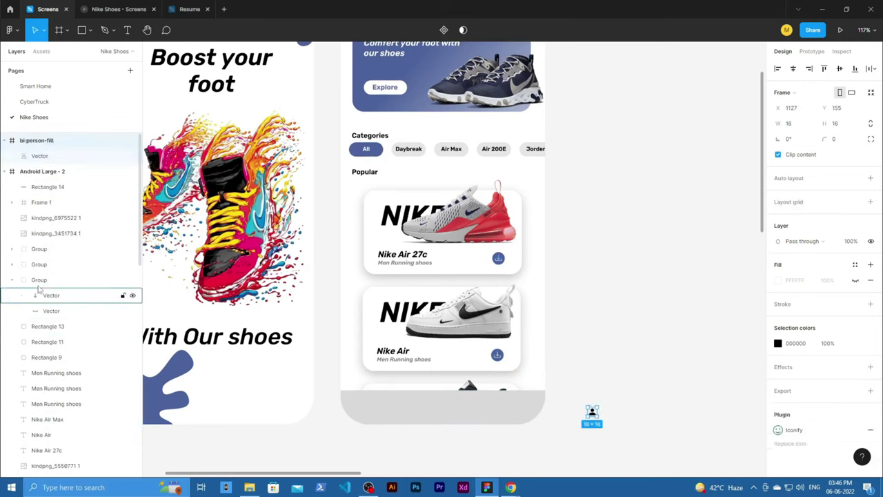
# Place the person icon at the right end of the home screen's bottom bar, sized 20 × 20
pyautogui.scroll(2, 580, 406)
pyautogui.hotkey('ctrl', 'z')
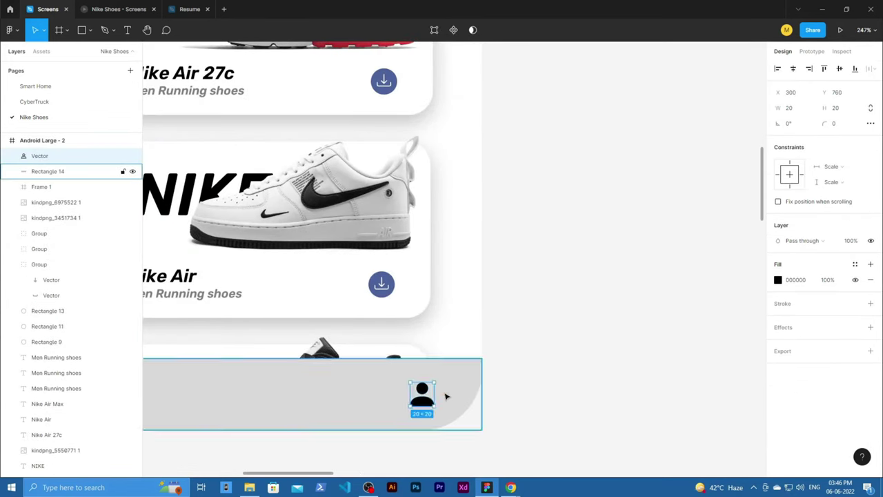
pyautogui.scroll(-3, 446, 397)
pyautogui.scroll(-3, 387, 400)
pyautogui.click(34, 173)
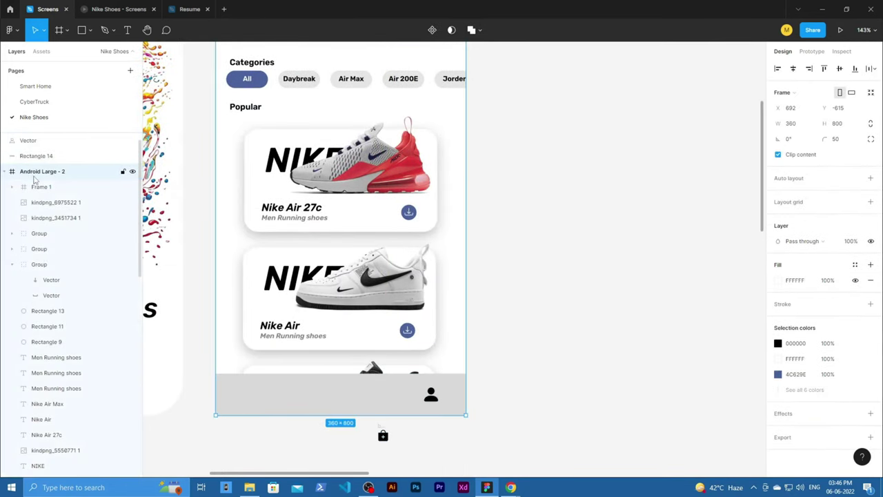
pyautogui.hotkey('ctrl', 'z')
pyautogui.hotkey('ctrl', 'z')
pyautogui.hotkey('ctrl', 'z')
pyautogui.hotkey('ctrl', 'z')
pyautogui.scroll(4, 334, 327)
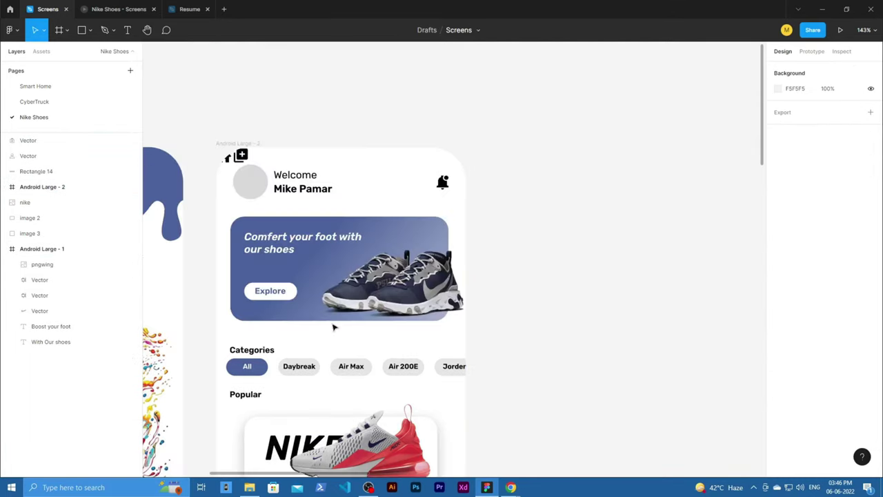
# Place the bag icon beside the person icon at 17 × 20 and move the bar rectangle back inside the home screen frame
pyautogui.scroll(-5, 334, 327)
pyautogui.moveTo(382, 316); pyautogui.dragTo(388, 276)
pyautogui.rightClick(381, 277)
pyautogui.click(407, 278)
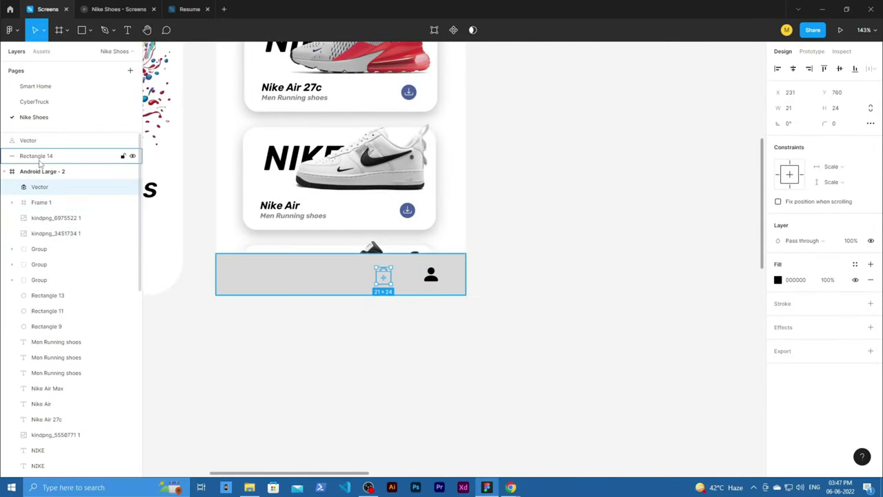
pyautogui.moveTo(40, 157); pyautogui.dragTo(41, 195)
pyautogui.scroll(3, 381, 277)
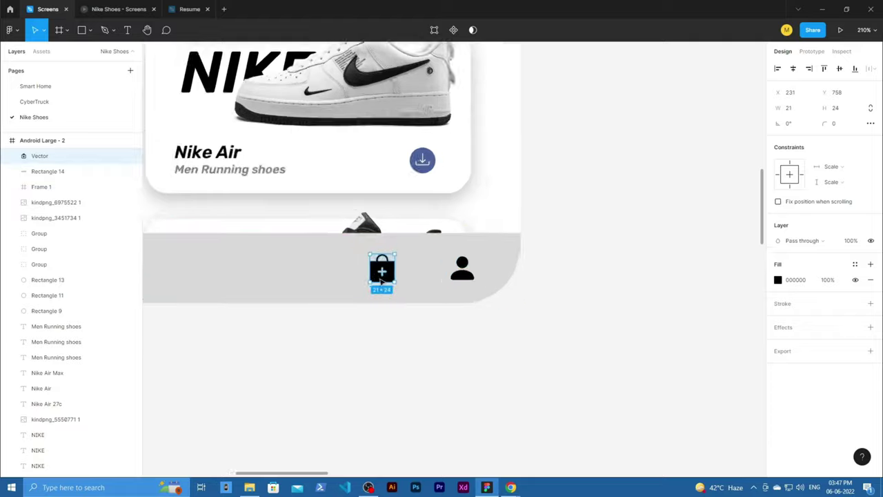
pyautogui.scroll(4, 381, 277)
# Copy the add-to-queue icon out of its frame and place it in the bottom bar before the bag icon
pyautogui.scroll(-5, 507, 274)
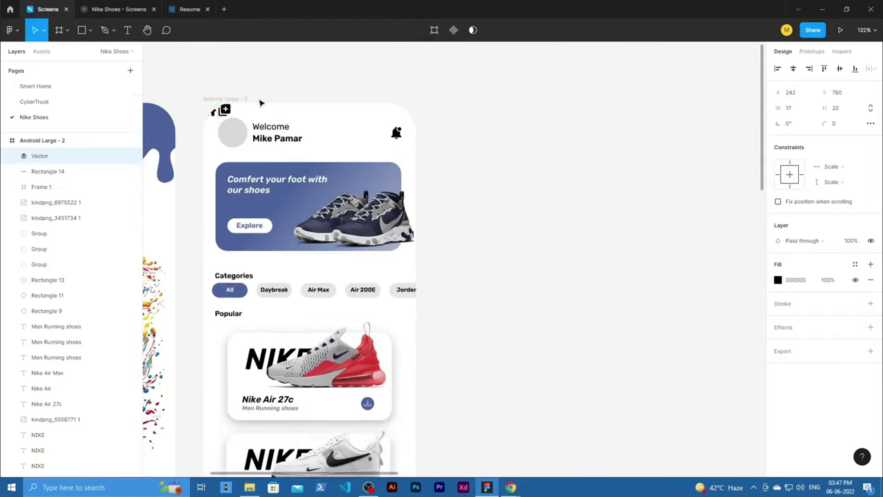
pyautogui.hotkey('ctrl', 'v')
pyautogui.scroll(4, 305, 394)
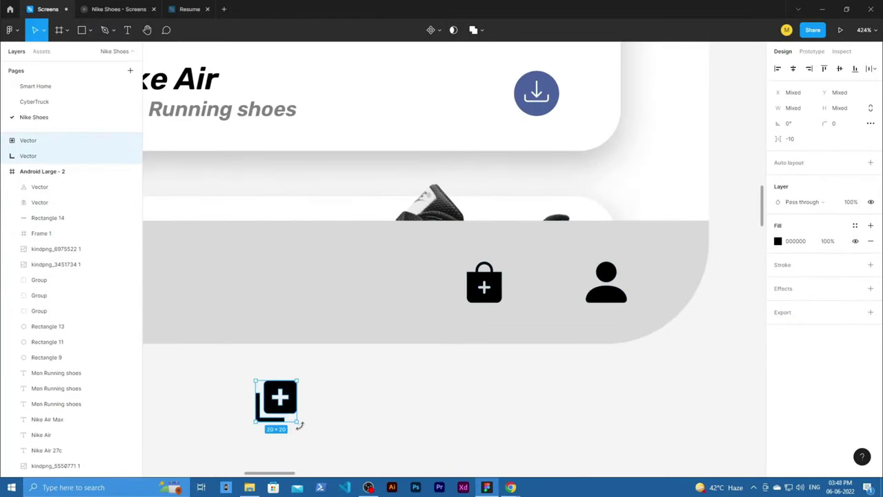
pyautogui.moveTo(296, 421); pyautogui.dragTo(345, 305)
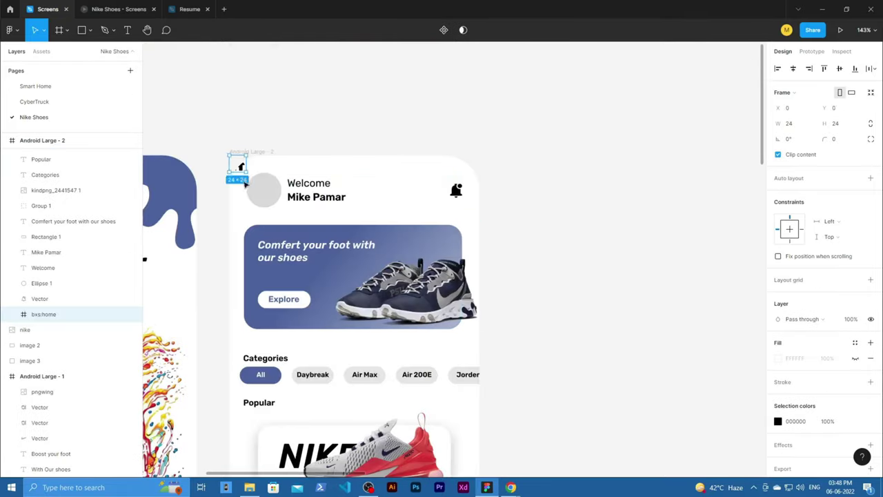
# Copy the home icon out of its frame and place it at the left end of the bottom bar
pyautogui.hotkey('ctrl', 'v')
pyautogui.press('Escape')
pyautogui.moveTo(307, 335); pyautogui.dragTo(270, 264)
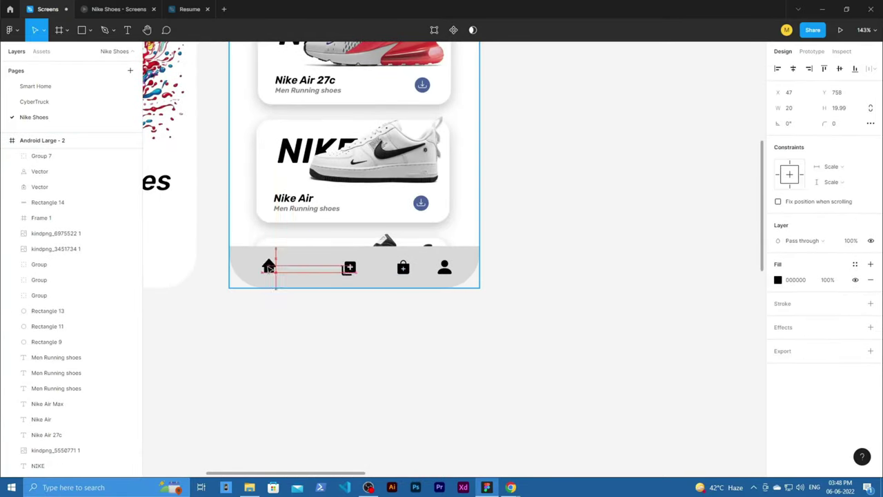
# Space the four bottom bar icons evenly and colour the home icon with the download badge's blue
pyautogui.scroll(5, 270, 264)
pyautogui.scroll(-5, 289, 288)
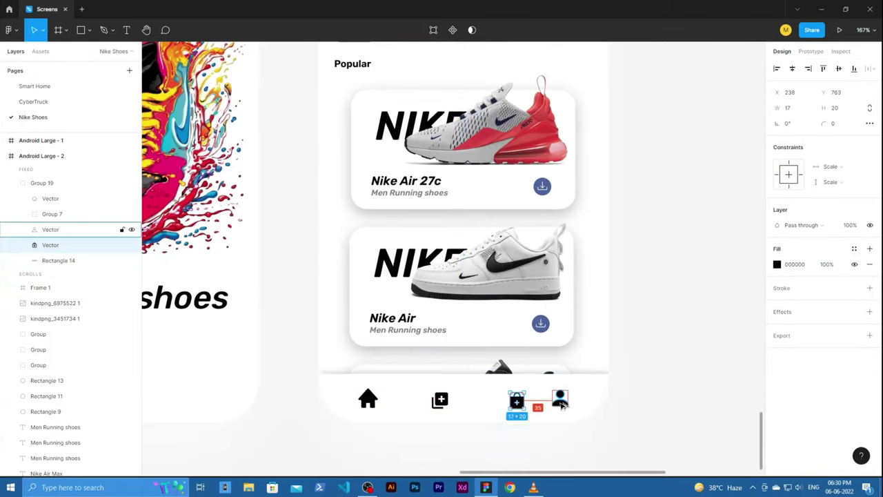
pyautogui.click(435, 399)
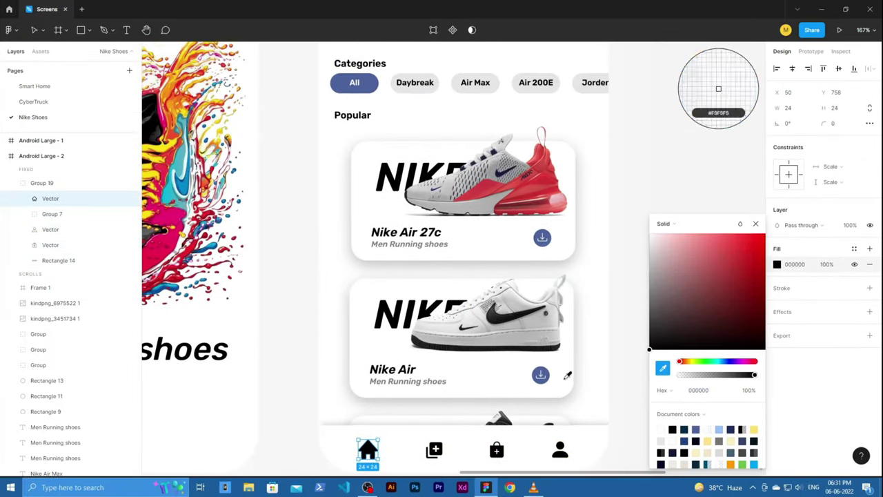
# Duplicate the profile name text into the Android Large - 4 frame as a "Men's Shoes" title at size 20
pyautogui.hotkey('ctrl', 'd')
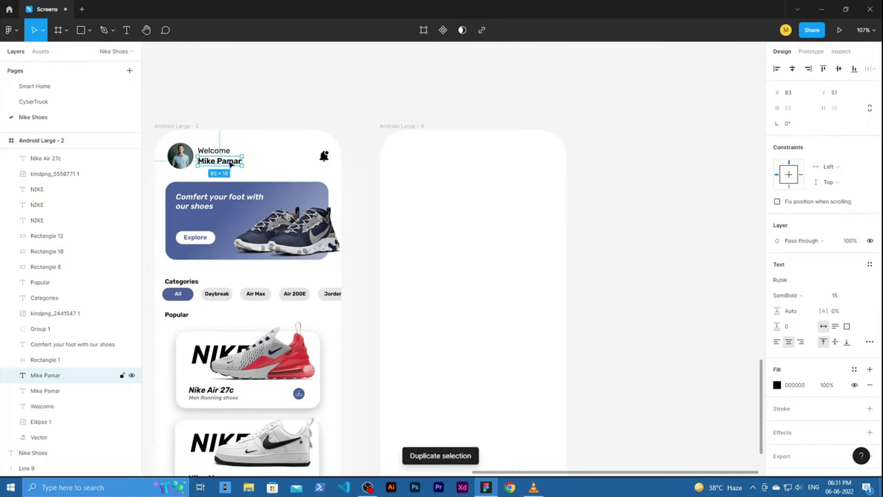
pyautogui.moveTo(232, 163); pyautogui.dragTo(471, 196)
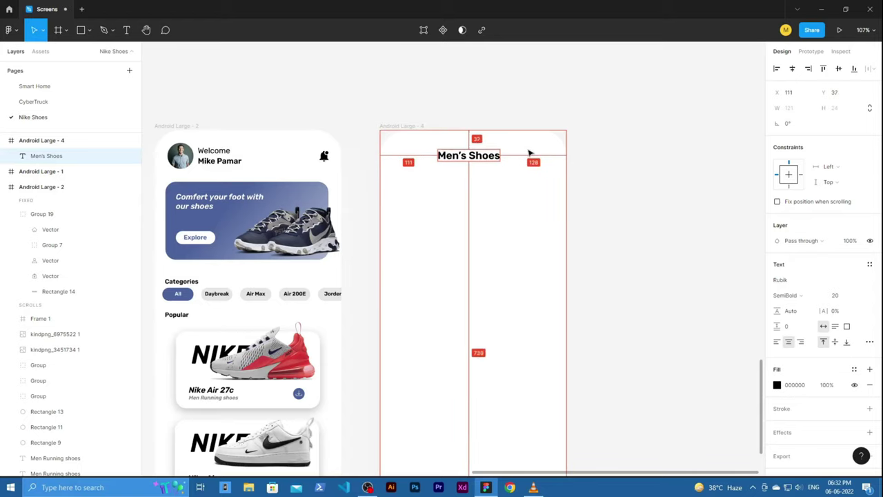
# Draw a flat ellipse about 303 × 32 below the Men's Shoes title with no fill and a 3-wide 204485 stroke
pyautogui.scroll(-1, 529, 152)
pyautogui.press('o')
pyautogui.moveTo(402, 214); pyautogui.dragTo(539, 245)
pyautogui.click(872, 304)
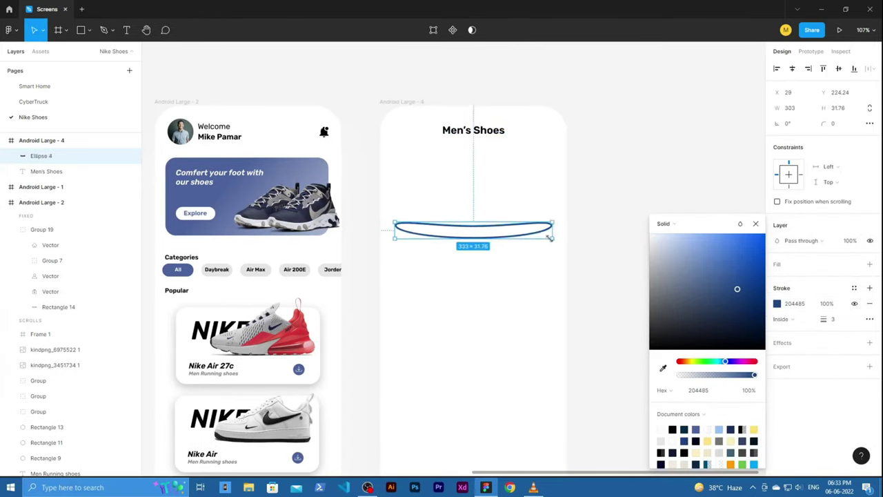
# Paste the Nike Air 27c shoe image into the Android Large - 4 frame, standing on the ellipse ring
pyautogui.hotkey('ctrl', 'v')
pyautogui.scroll(3, 712, 129)
pyautogui.scroll(2, 481, 371)
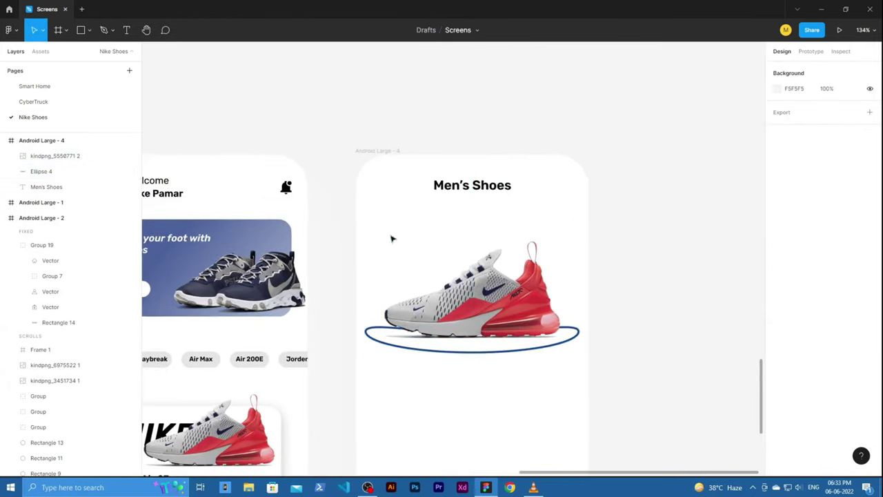
# Import an outlined play triangle icon into the Android Large - 4 frame with Iconify
pyautogui.hotkey('ctrl', 'alt', 'p')
pyautogui.click(601, 363)
# Draw a 42 × 42 circle centred on the ring's lower edge and fill it with dark blue
pyautogui.press('o')
pyautogui.moveTo(459, 340); pyautogui.dragTo(486, 366)
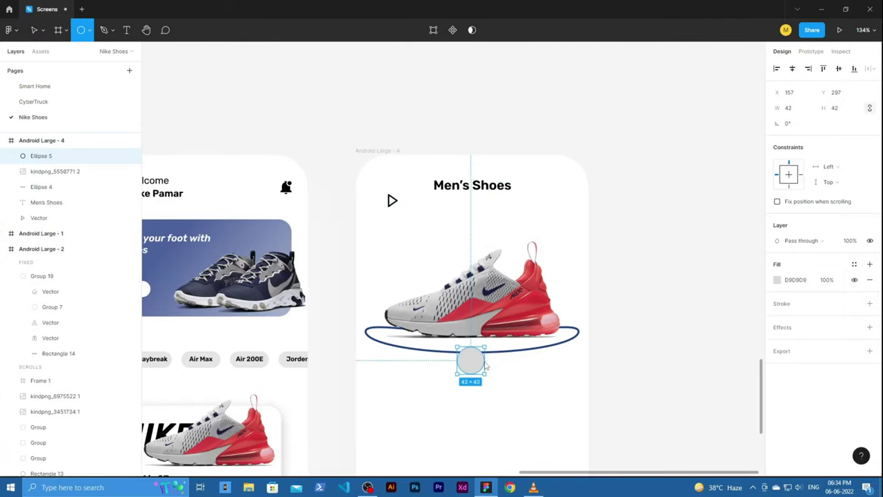
pyautogui.click(777, 280)
pyautogui.click(672, 441)
# Duplicate the triangle icon and flip one copy horizontally to form a left-right arrow pair below the circle
pyautogui.click(392, 201)
pyautogui.hotkey('ctrl', 'd')
pyautogui.scroll(-3, 572, 443)
pyautogui.hotkey('shift', 'h')
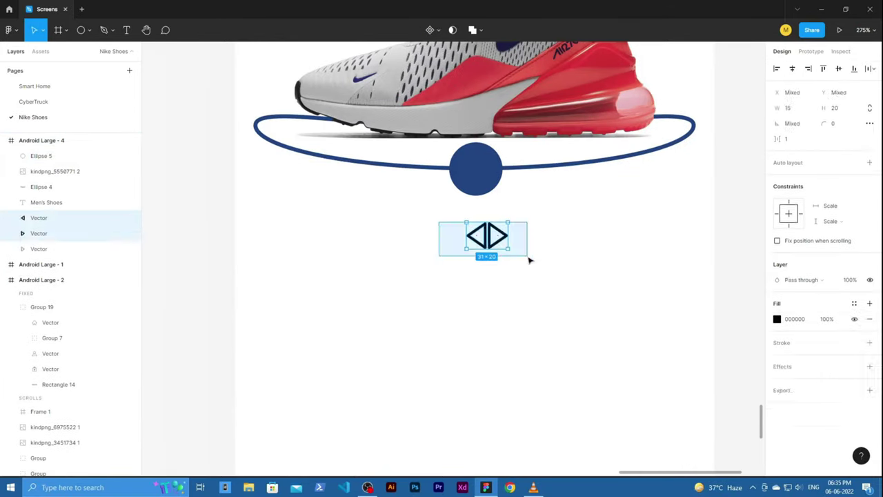
# Colour the arrow pair white, centre it in the blue circle and combine both arrows in one group
pyautogui.hotkey('ctrl', 'g')
pyautogui.click(778, 396)
pyautogui.scroll(3, 480, 256)
pyautogui.doubleClick(489, 246)
pyautogui.hotkey('ctrl', 'g')
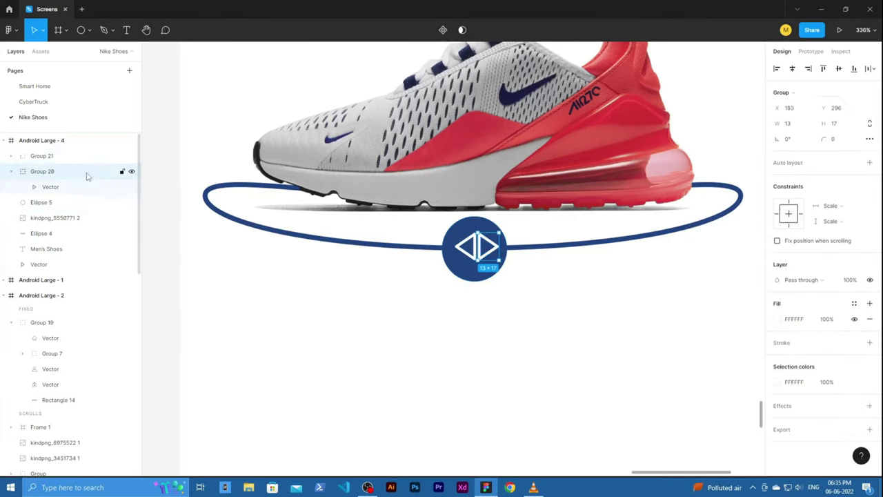
pyautogui.moveTo(86, 176); pyautogui.dragTo(69, 158)
# Turn the header triangle into a left-pointing back arrow and align it with the Men's Shoes title
pyautogui.scroll(-3, 394, 213)
pyautogui.scroll(3, 394, 213)
pyautogui.click(355, 108)
pyautogui.click(563, 105)
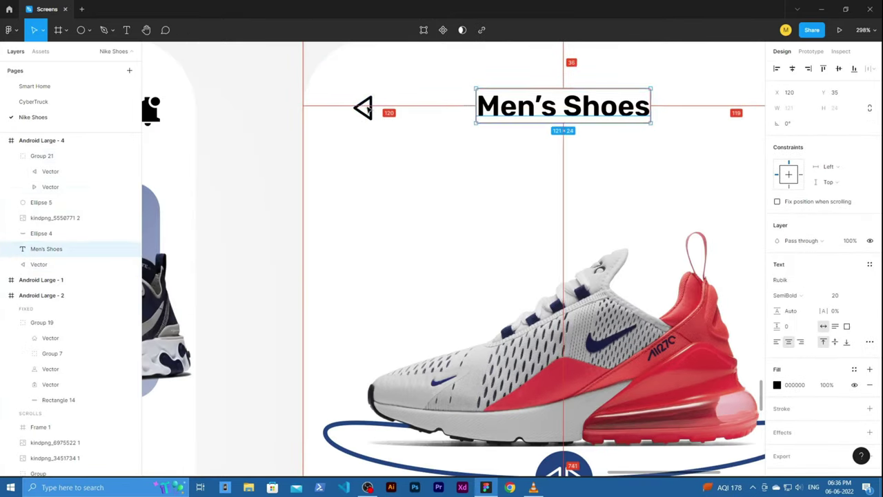
pyautogui.press('Escape')
pyautogui.click(364, 108)
# Copy the card's Nike Air 27c name and "Men Running Shoes" subtitle beneath the ring, with the subtitle at SemiBold 15
pyautogui.scroll(-5, 388, 163)
pyautogui.click(180, 390)
pyautogui.hotkey('ctrl', 'd')
pyautogui.moveTo(420, 329); pyautogui.dragTo(392, 356)
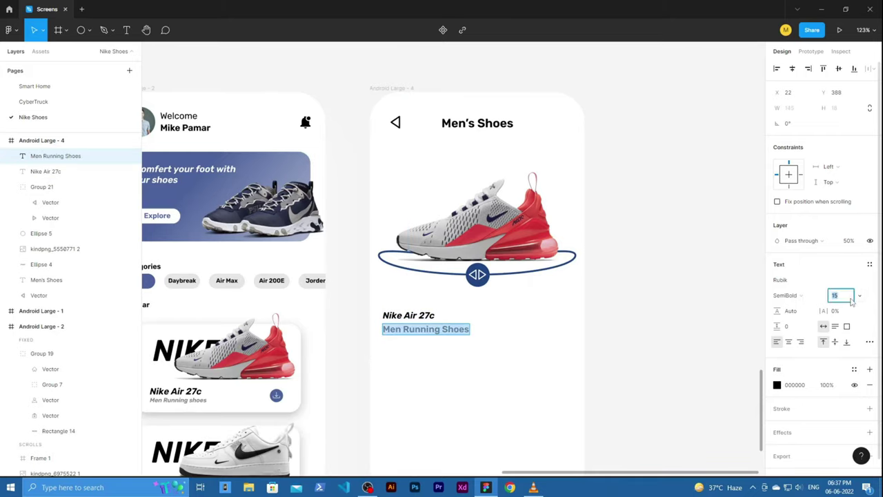
pyautogui.scroll(-5, 427, 207)
pyautogui.scroll(5, 428, 207)
pyautogui.press('Escape')
pyautogui.press('Escape')
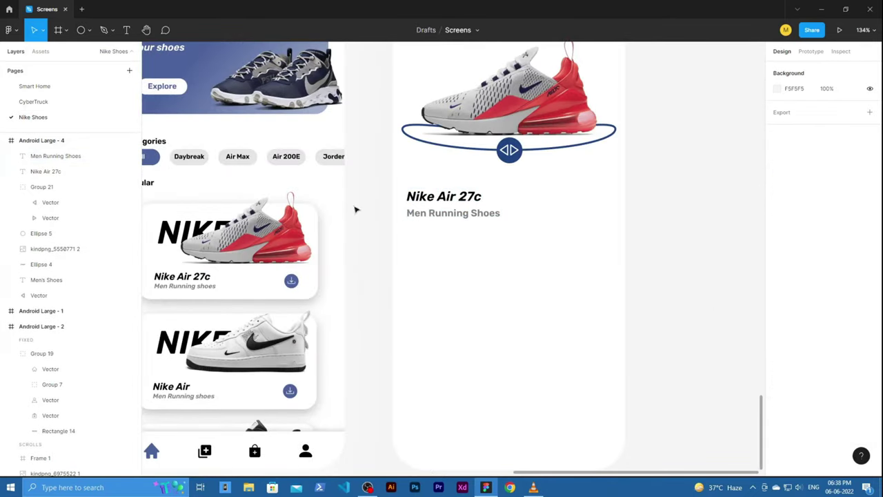
# Add an FFE082 yellow star with the text "5.0 ( 23 Review )" beneath the Men Running Shoes subtitle
pyautogui.moveTo(392, 215); pyautogui.dragTo(419, 254)
pyautogui.scroll(5, 384, 232)
pyautogui.hotkey('ctrl', 'alt', 'v')
pyautogui.moveTo(511, 177); pyautogui.dragTo(511, 238)
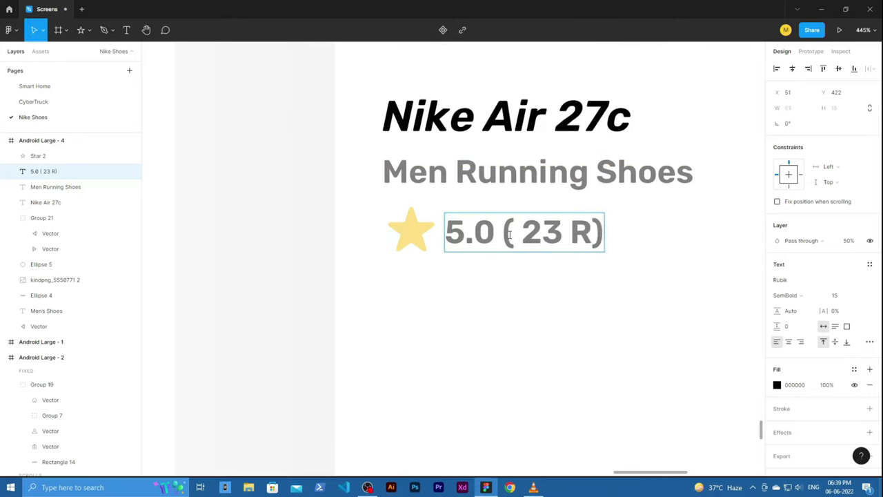
pyautogui.write('eview')
pyautogui.press('Escape')
# Duplicate the rating text below itself and replace its content with the pasted product description about Nike's first lifestyle Air Max
pyautogui.scroll(-5, 509, 234)
pyautogui.hotkey('ctrl', 'd')
pyautogui.moveTo(537, 291); pyautogui.dragTo(513, 332)
pyautogui.hotkey('ctrl', 'v')
pyautogui.hscroll(3, 542, 332)
pyautogui.rightClick(542, 332)
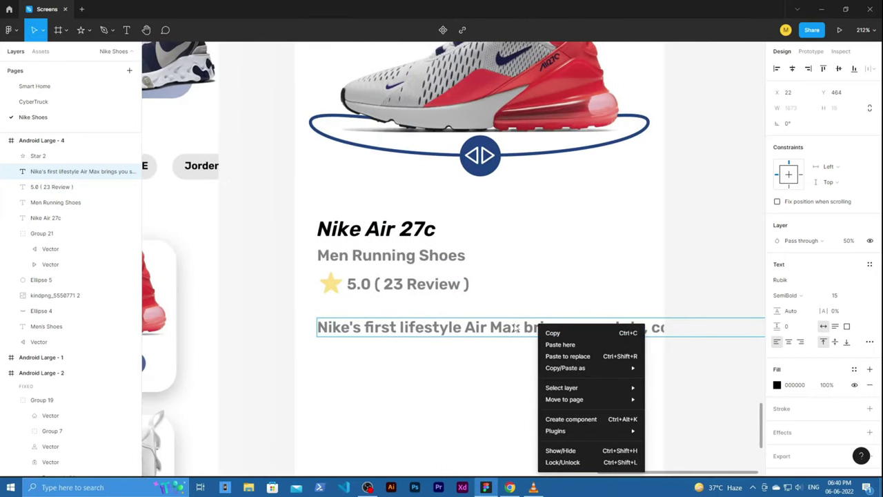
# Resize the description text box to 324 wide so the text wraps inside the frame
pyautogui.hscroll(3, 621, 332)
pyautogui.hscroll(3, 592, 330)
pyautogui.moveTo(670, 335); pyautogui.dragTo(187, 345)
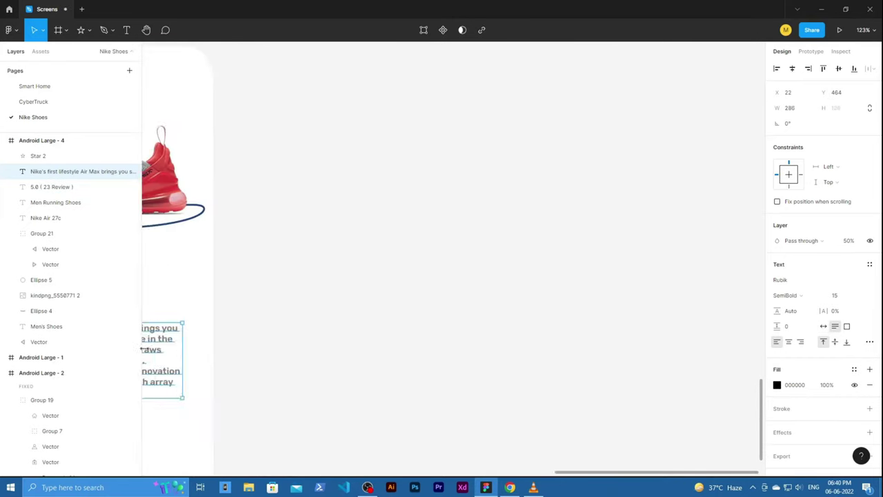
pyautogui.scroll(-3, 207, 345)
pyautogui.hscroll(-4, 278, 403)
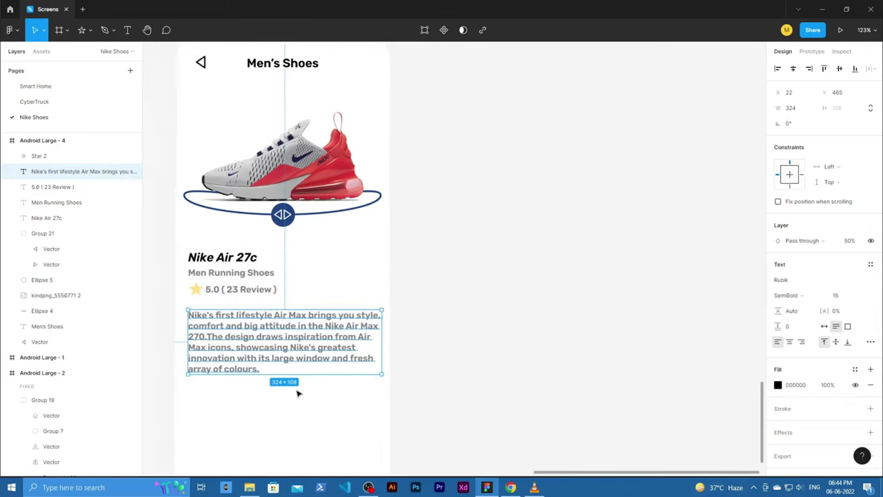
pyautogui.click(310, 414)
# Nudge the star and the review text up and align them with each other under the Men Running Shoes subtitle
pyautogui.click(256, 290)
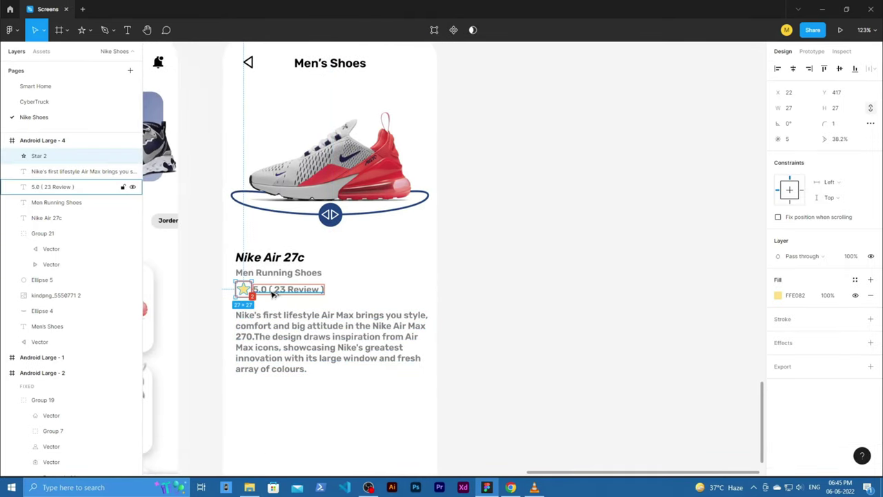
pyautogui.scroll(5, 243, 293)
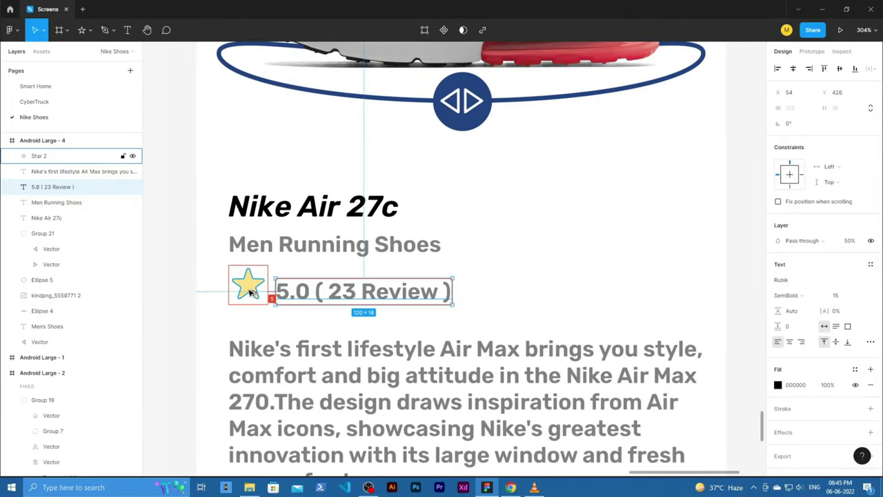
pyautogui.press('Up')
pyautogui.press('Up')
pyautogui.press('Up')
pyautogui.press('Up')
# Duplicate the Men Running Shoes text beneath the description to make fully opaque "Select Color:" and "Size:" labels
pyautogui.click(306, 352)
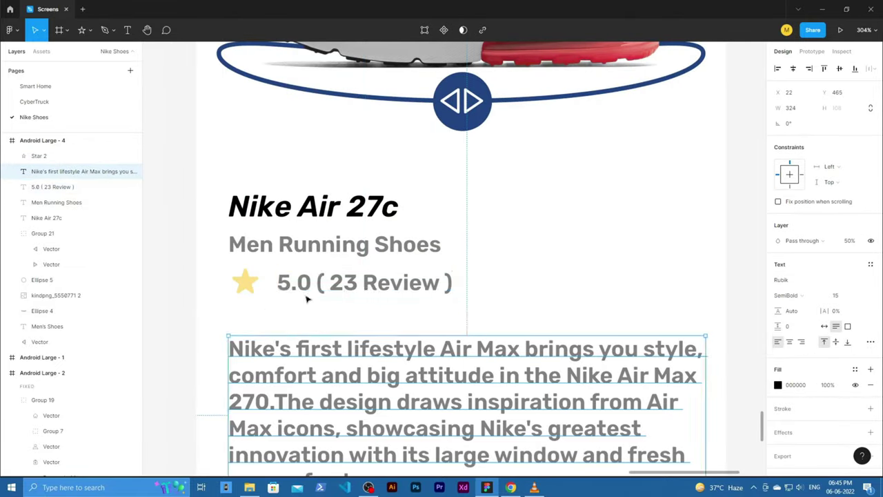
pyautogui.scroll(-2, 414, 310)
pyautogui.scroll(-4, 510, 276)
pyautogui.moveTo(408, 178); pyautogui.dragTo(404, 366)
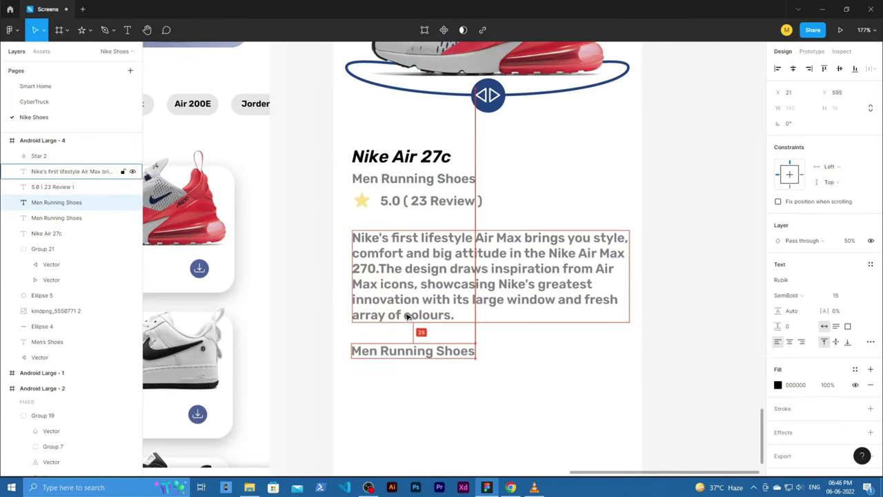
pyautogui.press('0')
pyautogui.scroll(-3, 408, 200)
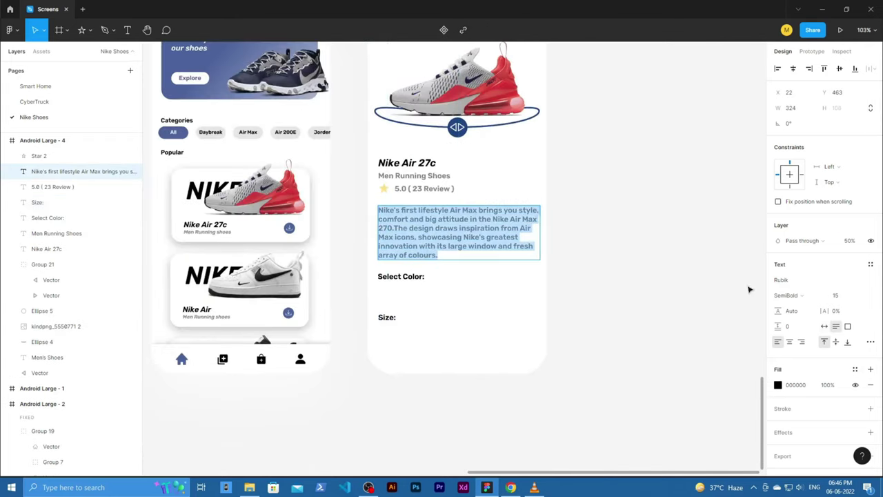
# Reduce the product description's font size and move the Select Color label up closer beneath the text
pyautogui.write('10')
pyautogui.press('Return')
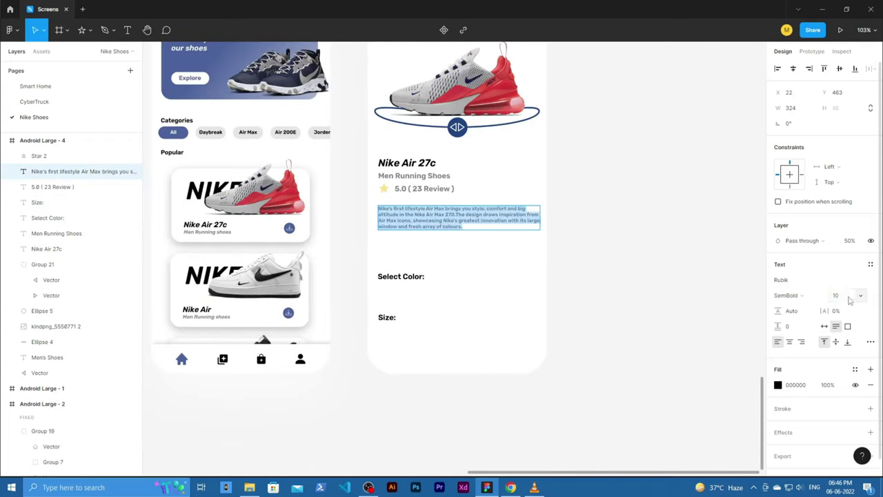
pyautogui.click(401, 276)
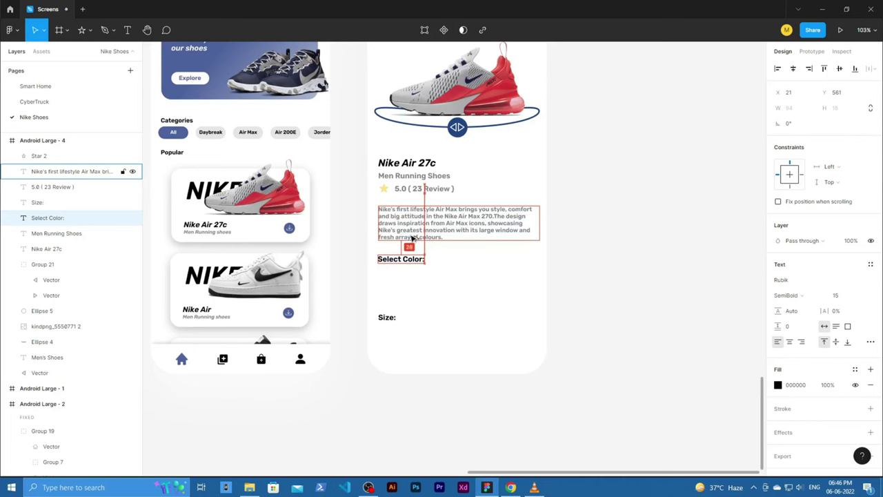
# Draw a 32 × 32 grey square with corner radius 10 under Select Color and duplicate it into a row of three, 15 apart
pyautogui.scroll(3, 412, 238)
pyautogui.press('r')
pyautogui.moveTo(372, 255)
pyautogui.mouseDown()
pyautogui.moveTo(395, 277)
pyautogui.moveTo(417, 267)
pyautogui.mouseUp()
pyautogui.click(432, 292)
pyautogui.click(385, 268)
pyautogui.hotkey('ctrl', 'd')
pyautogui.hotkey('ctrl', 'd')
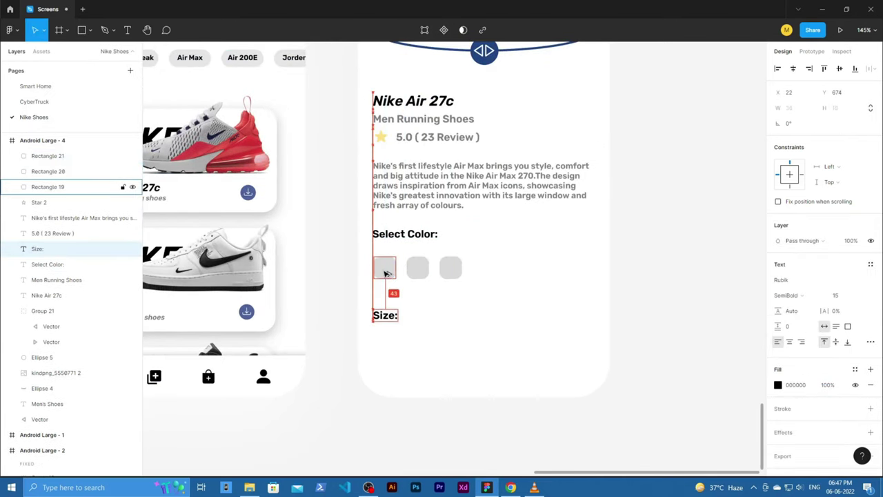
# Copy a grey square beneath the Size label and move the label and the three color squares up to tighten the spacing
pyautogui.click(384, 274)
pyautogui.hotkey('ctrl', 'd')
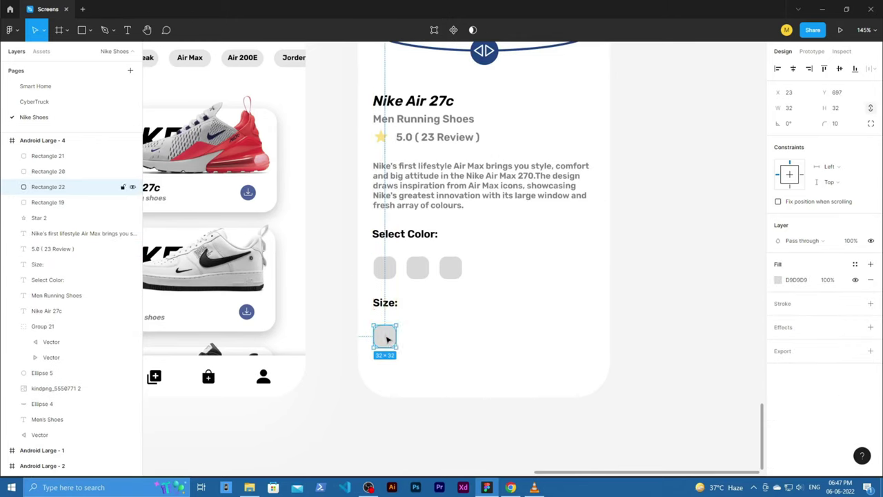
pyautogui.moveTo(390, 307); pyautogui.dragTo(390, 308)
pyautogui.click(385, 267)
pyautogui.keyDown('shift'); pyautogui.click(417, 267); pyautogui.keyUp('shift')
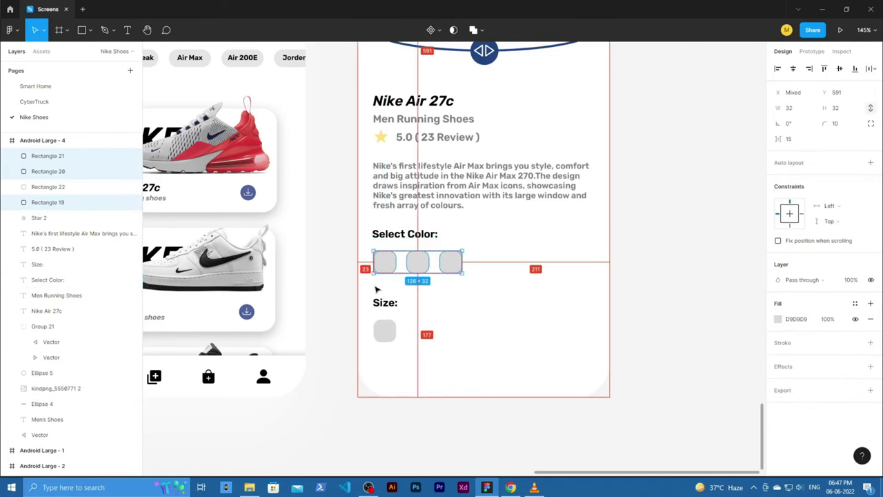
# Add a drop shadow to the grey square beneath the Size label
pyautogui.click(384, 330)
pyautogui.scroll(3, 386, 292)
pyautogui.press('Escape')
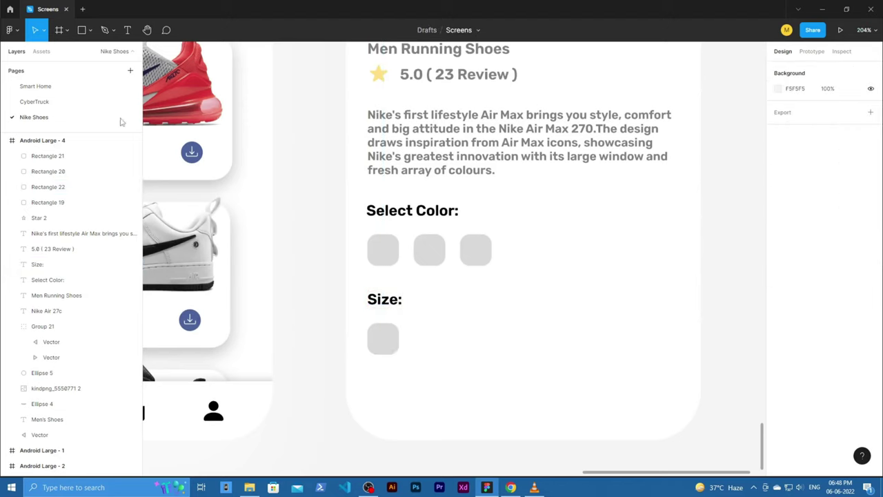
pyautogui.click(778, 343)
pyautogui.click(742, 370)
pyautogui.press('Escape')
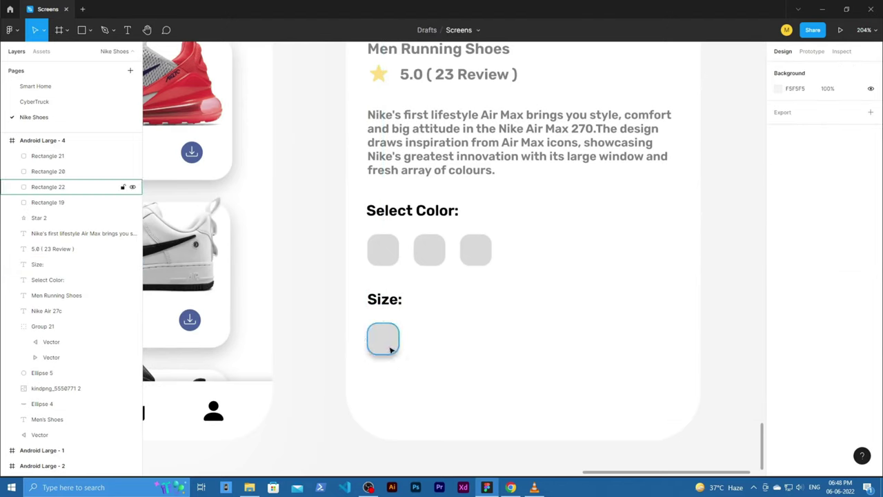
# Add the text "40" at font size 10 centered on the size square and group it with the square
pyautogui.press('t')
pyautogui.click(407, 368)
pyautogui.press('Escape')
pyautogui.scroll(5, 384, 387)
pyautogui.keyDown('shift'); pyautogui.click(372, 314); pyautogui.keyUp('shift')
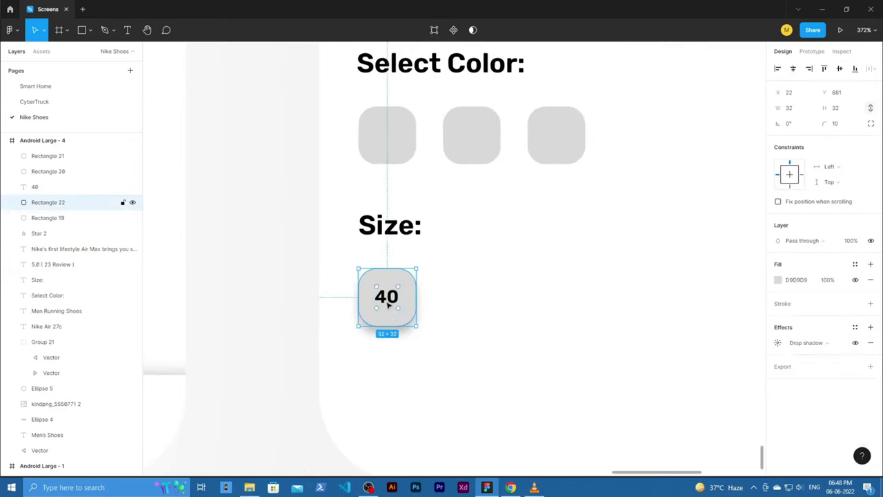
pyautogui.hotkey('ctrl', 'g')
# Duplicate the 40 size tile sideways to make an evenly spaced row of seven tiles beneath the Size label
pyautogui.moveTo(422, 319); pyautogui.dragTo(497, 319)
pyautogui.click(408, 311)
pyautogui.scroll(-6, 408, 311)
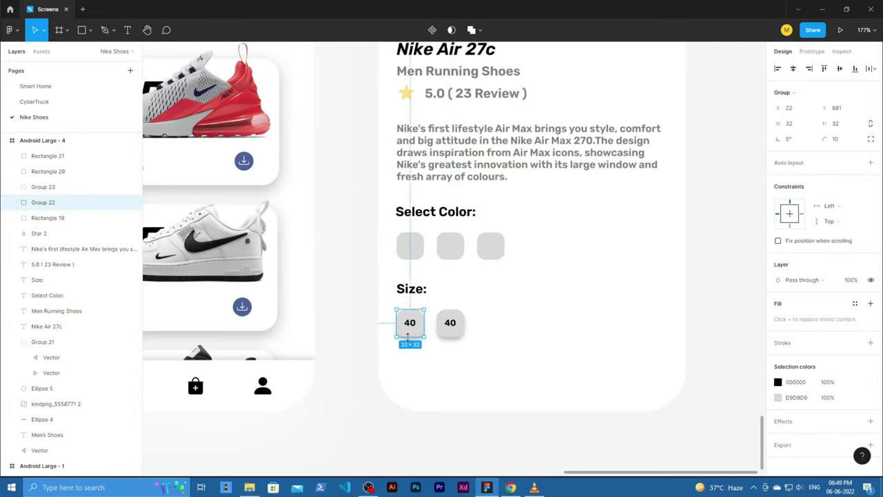
pyautogui.scroll(4, 428, 331)
pyautogui.hotkey('ctrl', 'd')
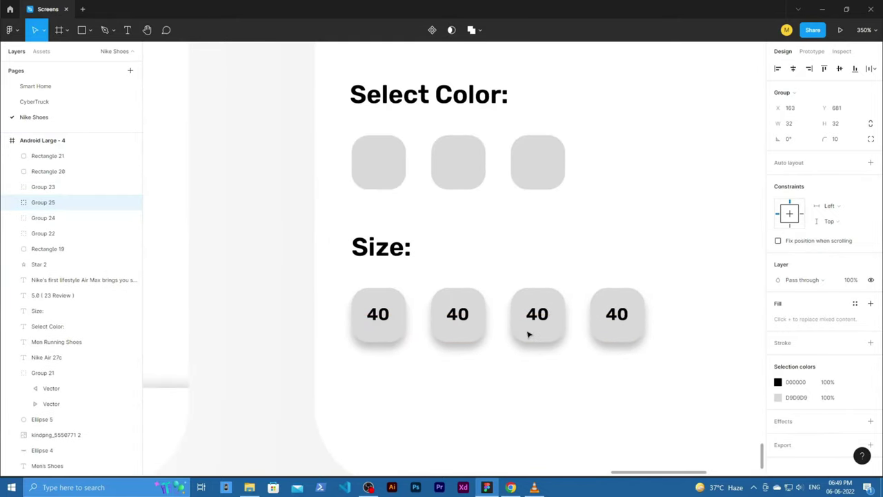
pyautogui.hotkey('ctrl', 'd')
pyautogui.hotkey('ctrl', 'd')
pyautogui.hotkey('ctrl', 'd')
pyautogui.scroll(-2, 538, 372)
# Change the numbers on the six duplicated size tiles to 41, 42, 43, 44, 45 and 46
pyautogui.click(550, 404)
pyautogui.doubleClick(423, 328)
pyautogui.write('41')
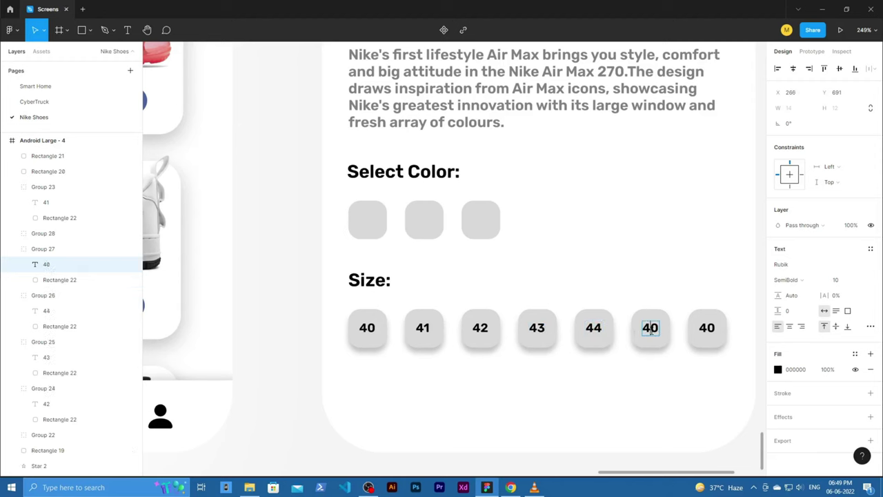
pyautogui.press('BackSpace')
pyautogui.write('6')
pyautogui.click(537, 327)
# Set the rating text's font size to 10, shrink the star to match, and place them close together
pyautogui.scroll(5, 483, 276)
pyautogui.click(445, 267)
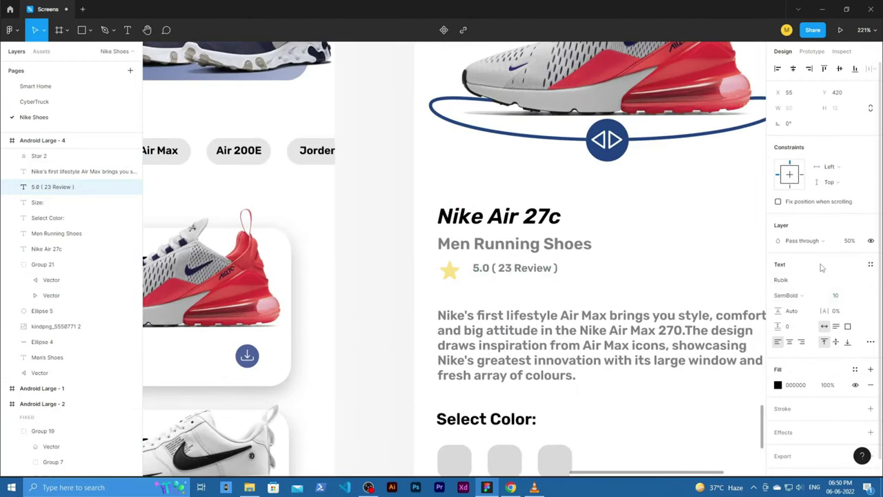
pyautogui.click(450, 274)
# Set the description's font size to 10 and move it with the Select Color and Size sections up to close the gaps
pyautogui.click(552, 345)
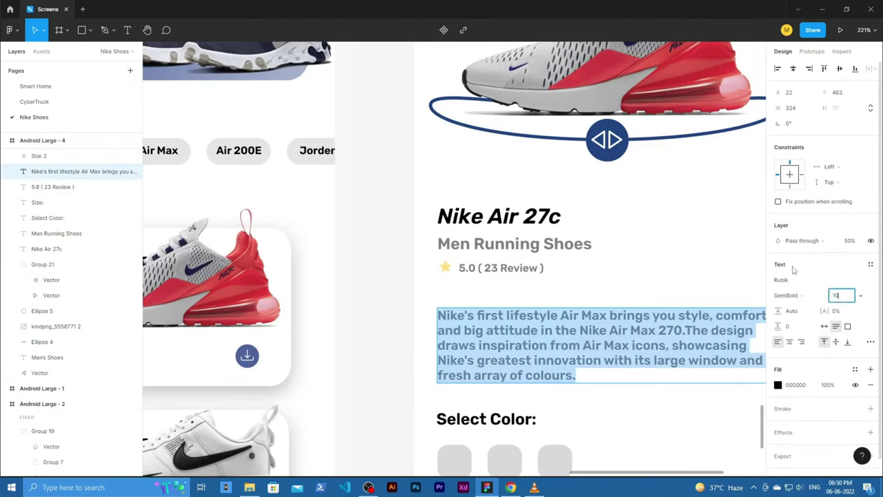
pyautogui.hotkey('ctrl', 'shift', ',')
pyautogui.scroll(-3, 509, 361)
pyautogui.click(504, 359)
pyautogui.scroll(-3, 511, 276)
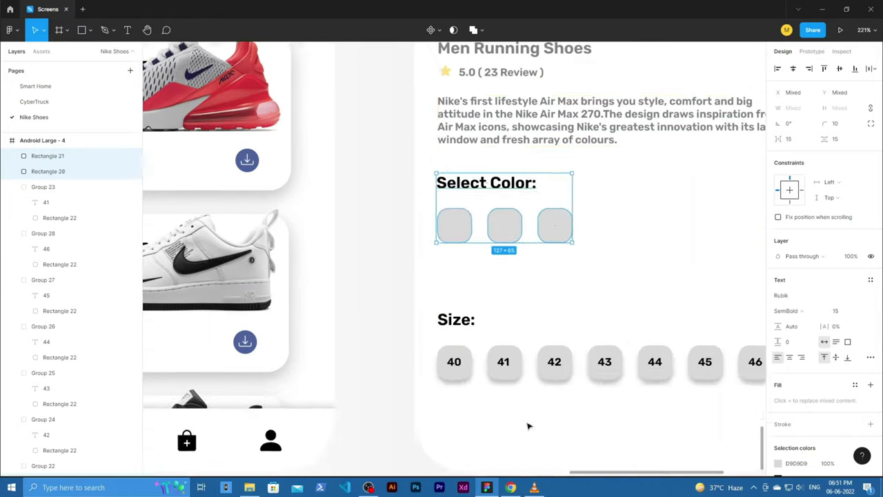
pyautogui.scroll(-3, 526, 424)
pyautogui.click(300, 321)
# Highlight size tile 43 with the blue 4C629E fill and a white number
pyautogui.click(419, 343)
pyautogui.click(855, 397)
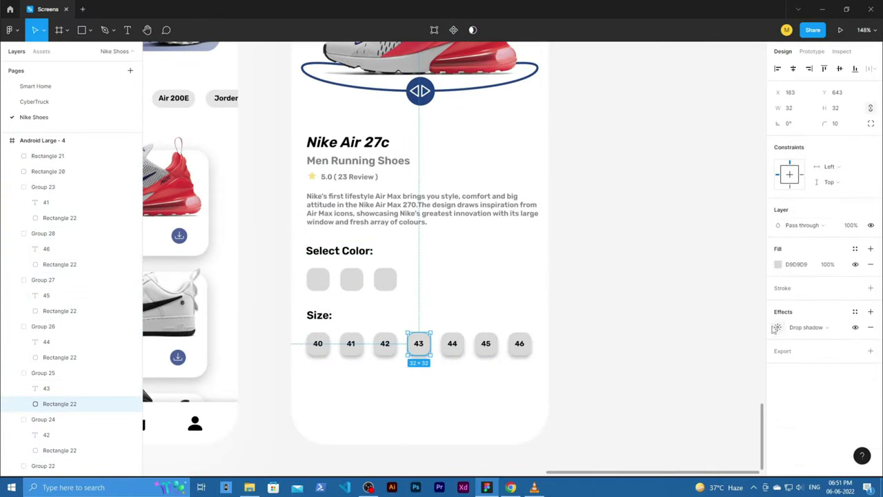
pyautogui.click(778, 264)
pyautogui.press('Escape')
pyautogui.click(493, 430)
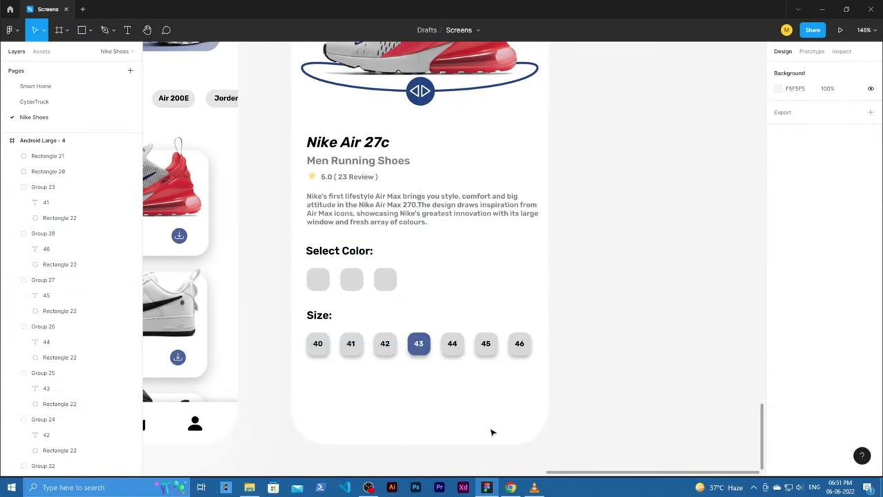
# Copy the white shadowed bottom bar from the home screen to the bottom of the product detail screen
pyautogui.scroll(-2, 246, 368)
pyautogui.click(210, 412)
pyautogui.moveTo(209, 411); pyautogui.dragTo(456, 411)
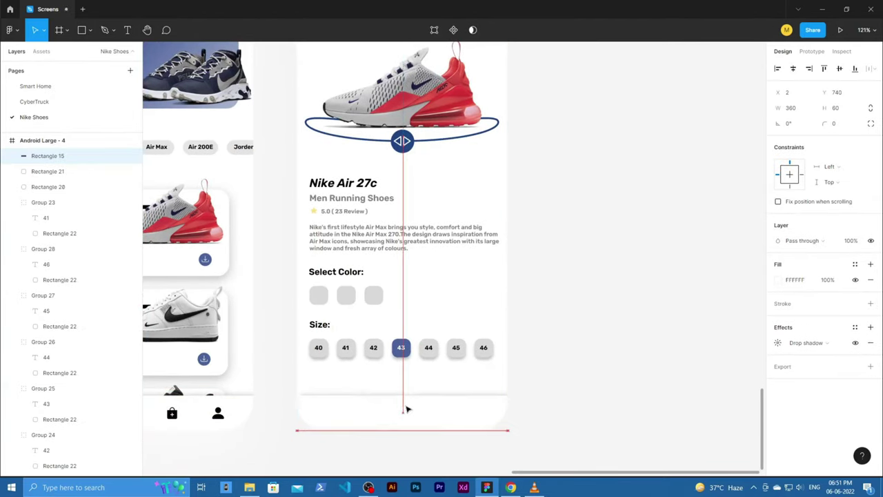
# Copy the Size label onto the bottom bar to make a small "Price:" label with "$199" beneath it
pyautogui.click(319, 324)
pyautogui.rightClick(335, 405)
pyautogui.moveTo(320, 325); pyautogui.dragTo(345, 402)
pyautogui.press('Escape')
pyautogui.scroll(3, 312, 417)
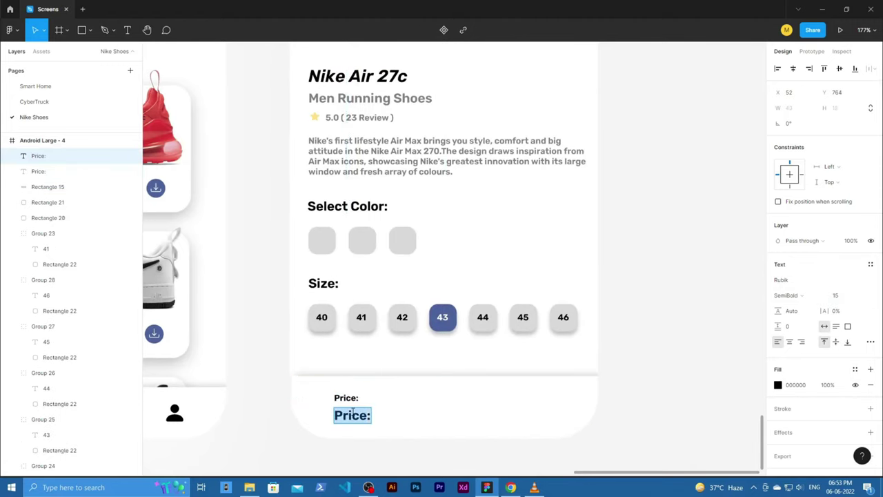
# Copy the blue size tile onto the bottom bar, bring its layer to the front and stretch it into a button about 77 × 25
pyautogui.click(443, 317)
pyautogui.moveTo(443, 316); pyautogui.dragTo(519, 362)
pyautogui.rightClick(548, 386)
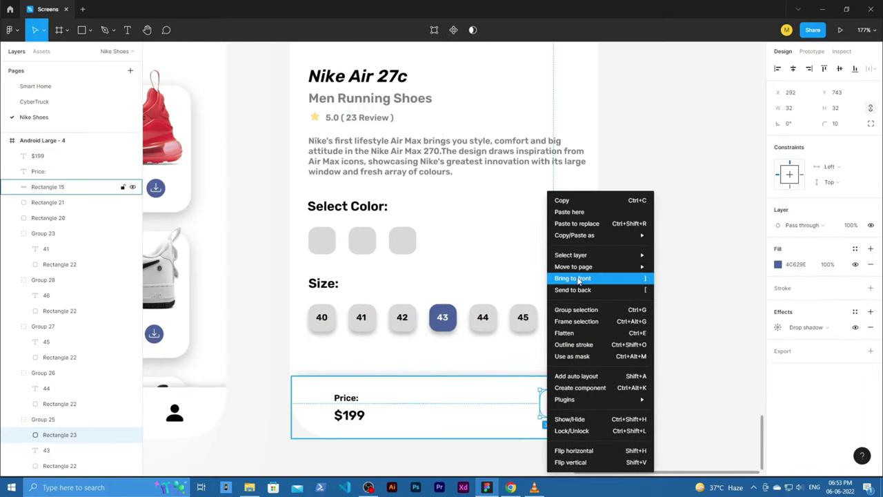
pyautogui.click(79, 435)
pyautogui.moveTo(80, 434); pyautogui.dragTo(62, 151)
pyautogui.moveTo(519, 366); pyautogui.dragTo(517, 410)
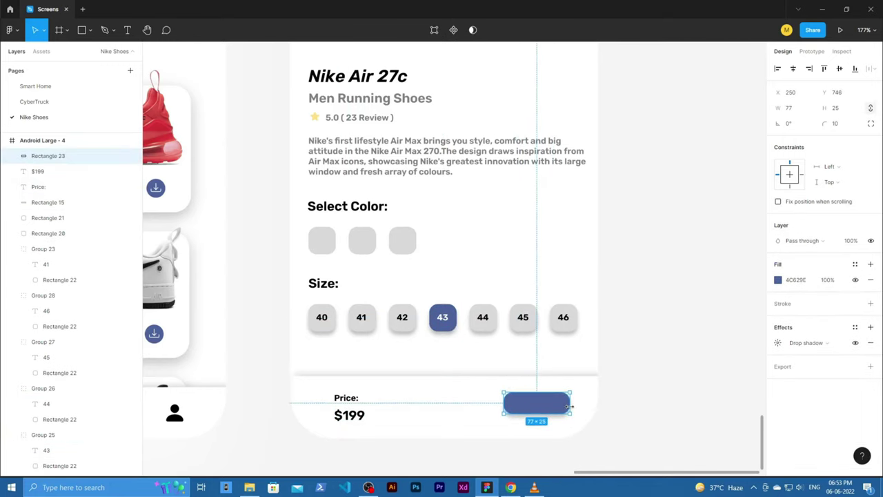
# Copy the white 43 text onto the blue button and change it to "Add to Cart"
pyautogui.press('Escape')
pyautogui.doubleClick(442, 316)
pyautogui.hotkey('ctrl', 'd')
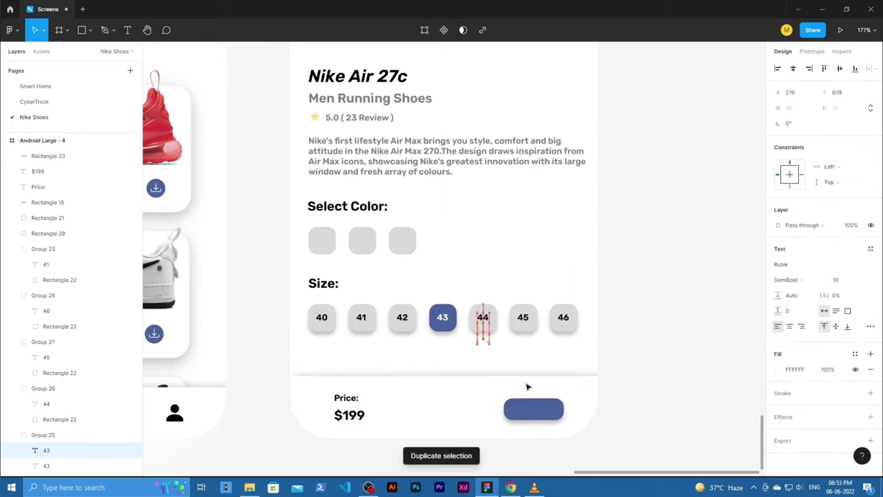
pyautogui.moveTo(442, 316); pyautogui.dragTo(517, 359)
pyautogui.scroll(2, 535, 412)
pyautogui.doubleClick(534, 410)
pyautogui.write('Add to Cart')
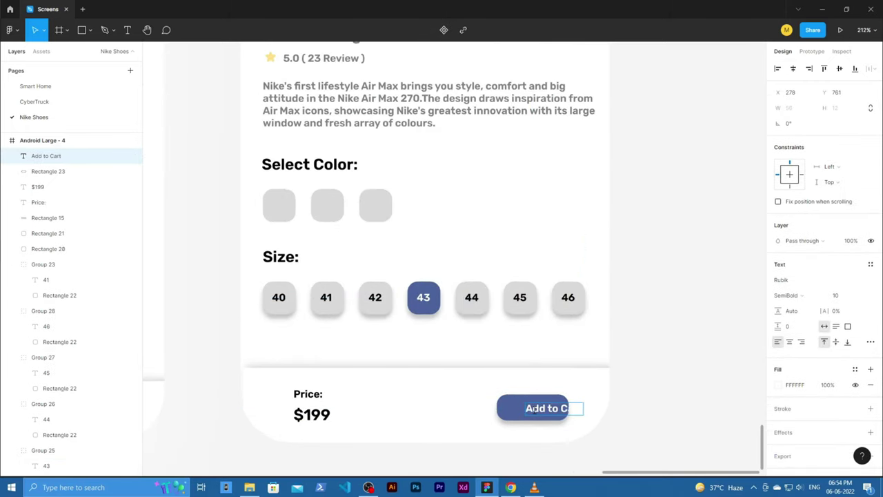
# Fit the blue button to 72 × 25 around the Add to Cart text, group the two and position the group on the bottom bar
pyautogui.scroll(5, 532, 407)
pyautogui.click(652, 391)
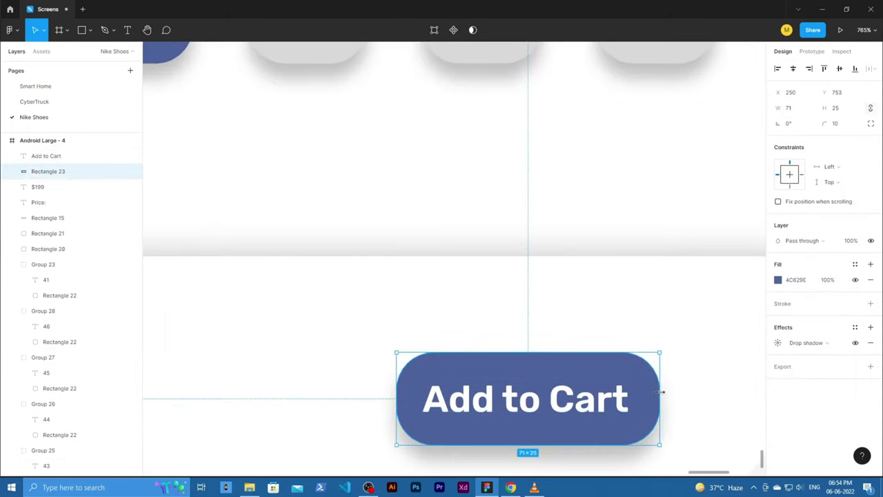
pyautogui.keyDown('shift'); pyautogui.click(636, 386); pyautogui.keyUp('shift')
pyautogui.scroll(-4, 636, 385)
pyautogui.hotkey('ctrl', 'g')
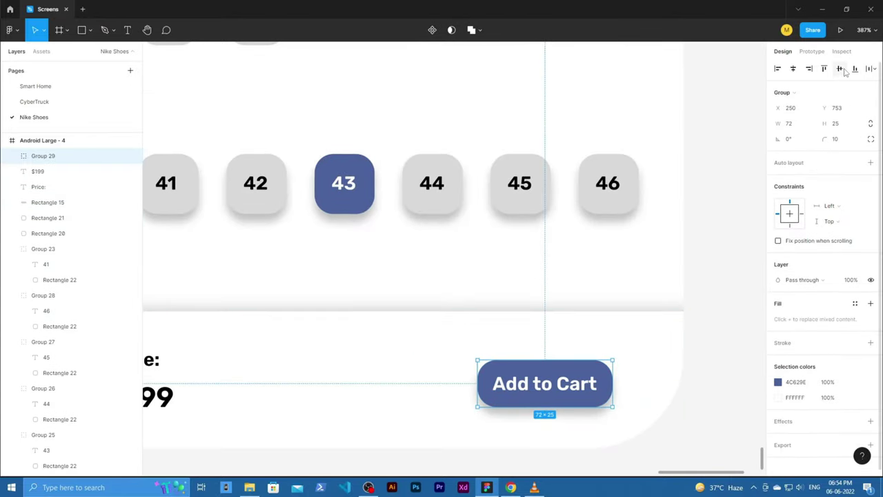
pyautogui.keyDown('shift'); pyautogui.click(421, 412); pyautogui.keyUp('shift')
pyautogui.scroll(-3, 709, 381)
pyautogui.click(648, 380)
# Fill the three Select Color squares with red, black and blue sampled from the reference swatches beside the frame
pyautogui.scroll(-5, 661, 380)
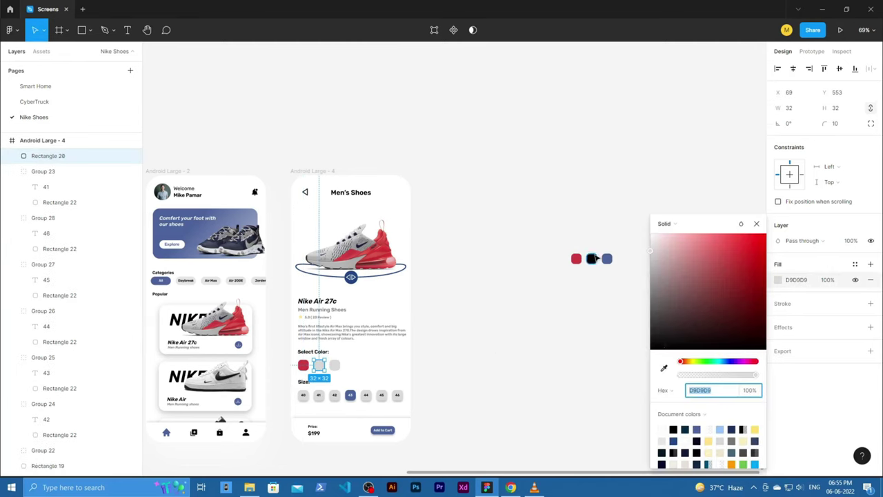
pyautogui.press('Escape')
pyautogui.click(559, 386)
# Add a prototype interaction from the splash frame that navigates to the home screen after a delay of 800 ms
pyautogui.hscroll(-3, 481, 439)
pyautogui.scroll(2, 481, 439)
pyautogui.click(812, 51)
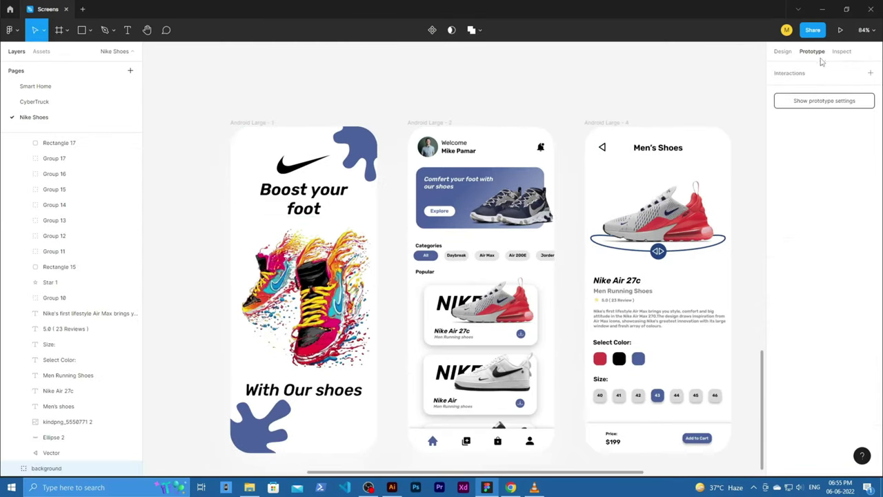
pyautogui.click(252, 122)
pyautogui.click(794, 128)
pyautogui.click(683, 151)
pyautogui.click(688, 162)
pyautogui.click(683, 167)
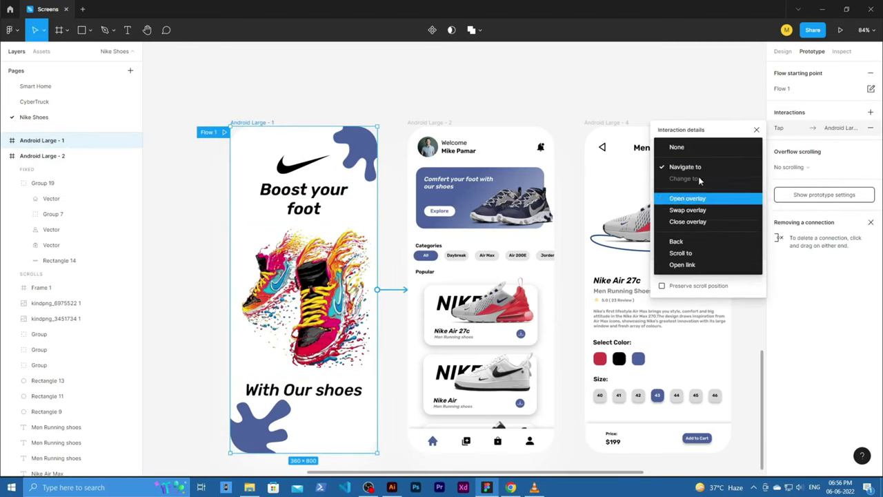
pyautogui.click(683, 151)
pyautogui.click(685, 272)
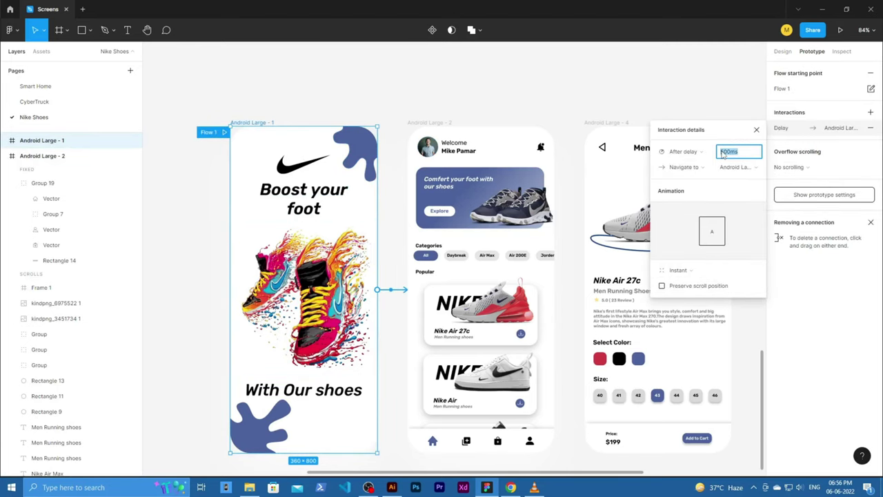
# Link the Nike Air 27c card on the home screen to the product detail screen and launch the prototype preview
pyautogui.click(521, 343)
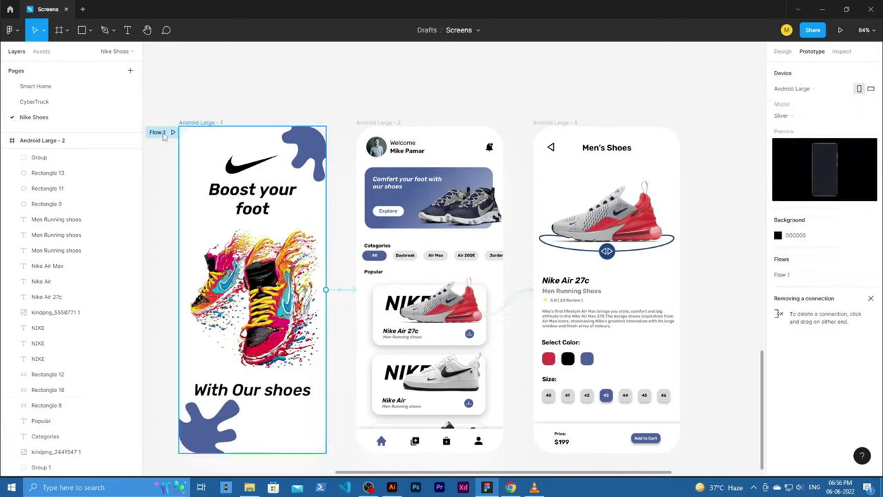
pyautogui.hotkey('ctrl', 'alt', 'Return')
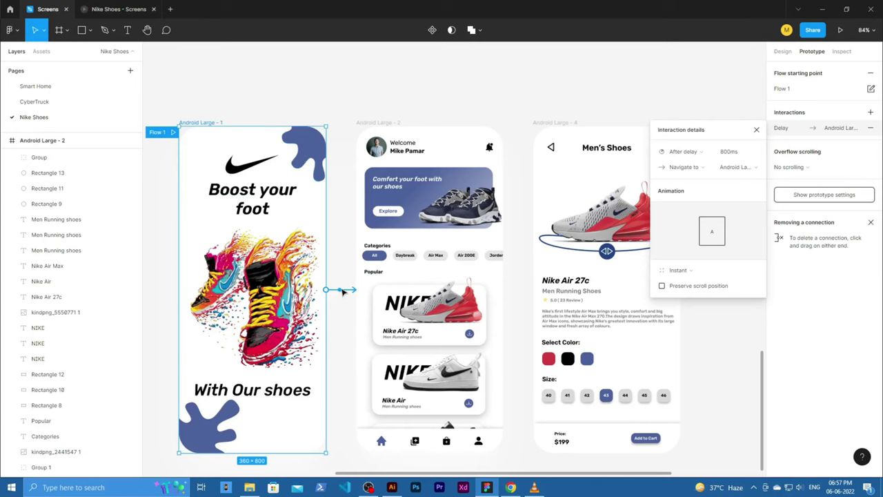
# Change the splash frame's delayed interaction to Swap overlay and replace its instant animation with a fading transition
pyautogui.click(685, 166)
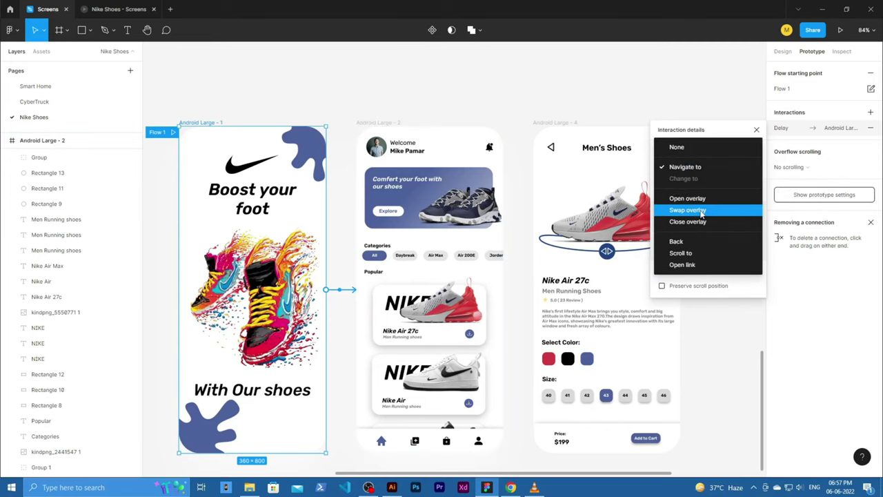
pyautogui.click(701, 209)
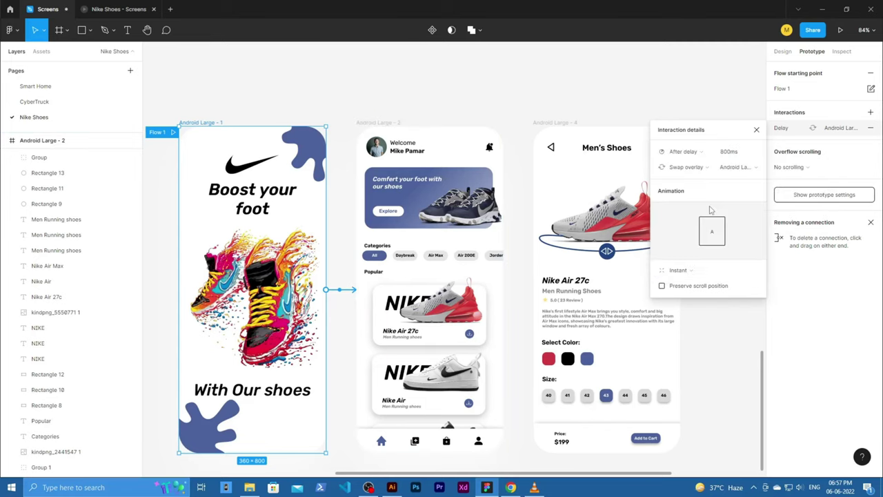
pyautogui.click(711, 269)
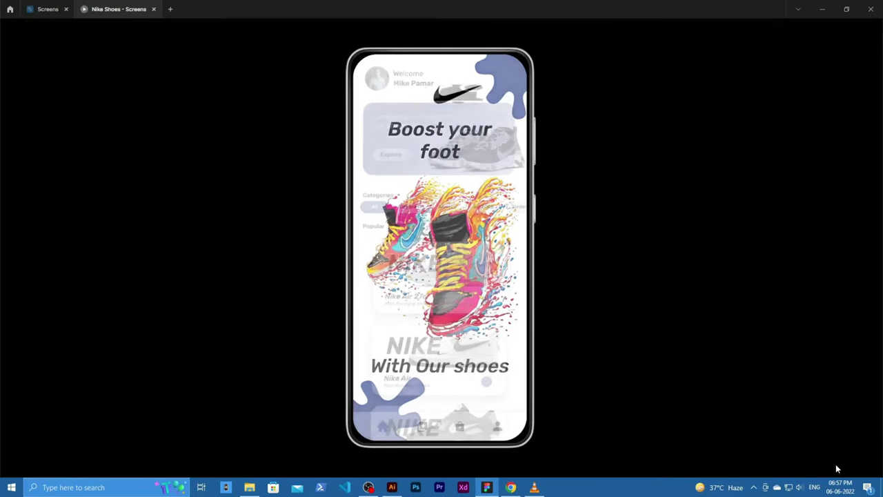
# Replay the prototype from the start to check the splash-to-home transition
pyautogui.press('r')
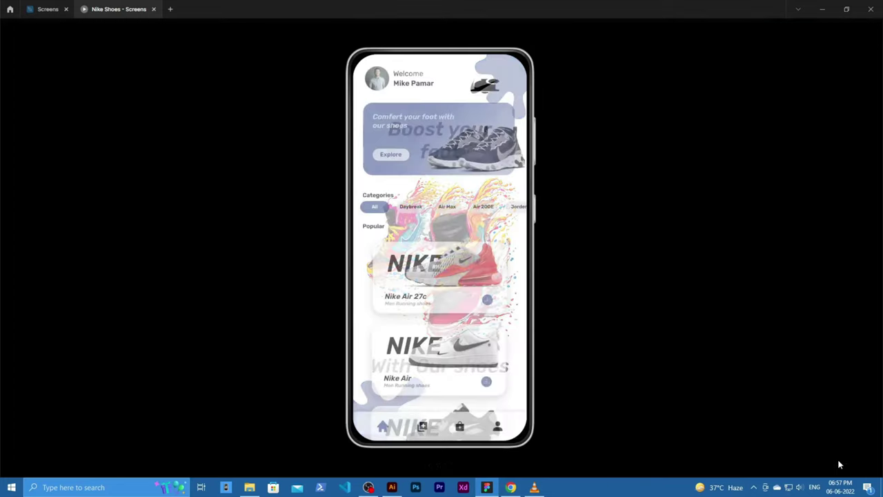
pyautogui.click(842, 464)
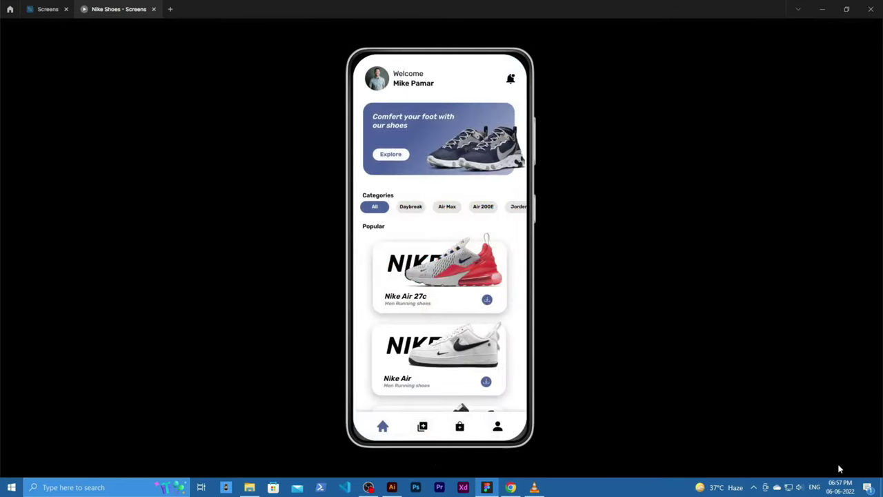
pyautogui.click(48, 9)
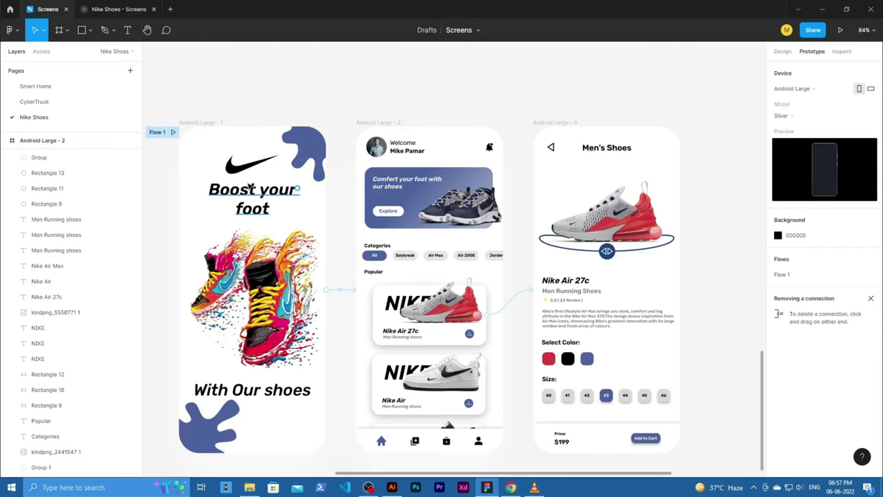
pyautogui.hotkey('ctrl', 'Tab')
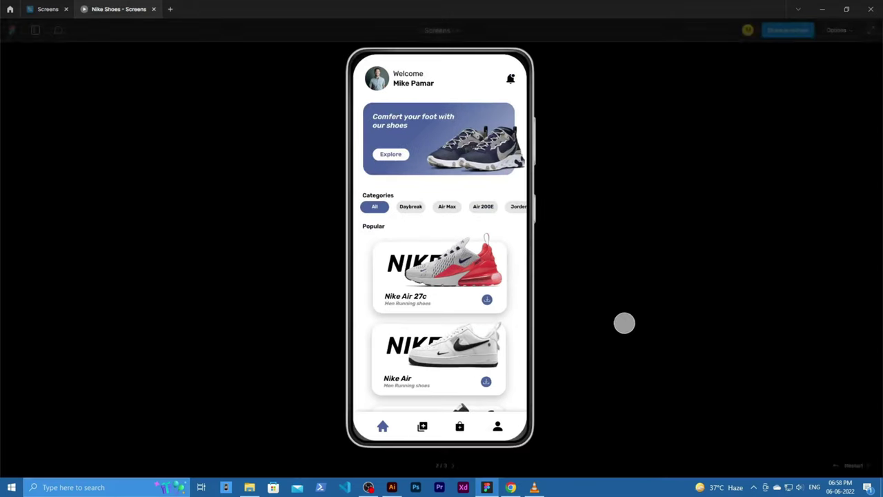
# Scroll the home screen in the preview and test the link on the Nike Air 27c card
pyautogui.scroll(-2, 457, 227)
pyautogui.scroll(2, 466, 207)
pyautogui.scroll(-2, 469, 166)
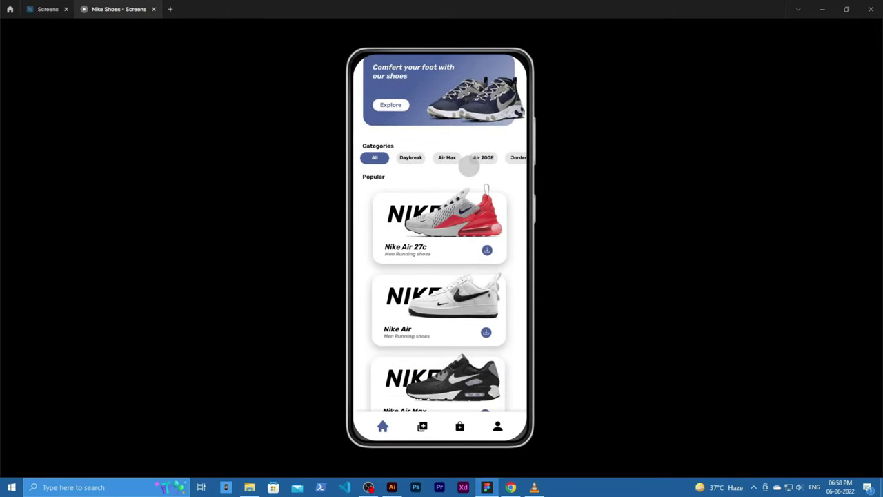
pyautogui.scroll(2, 466, 215)
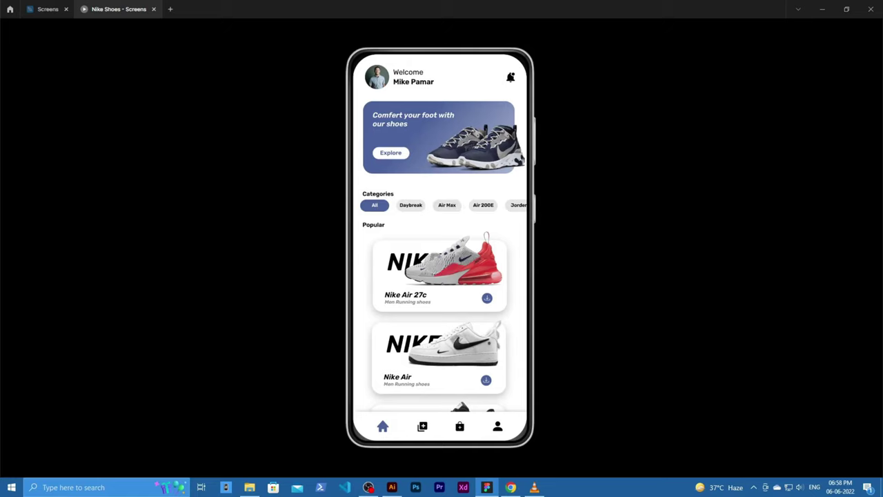
pyautogui.click(437, 264)
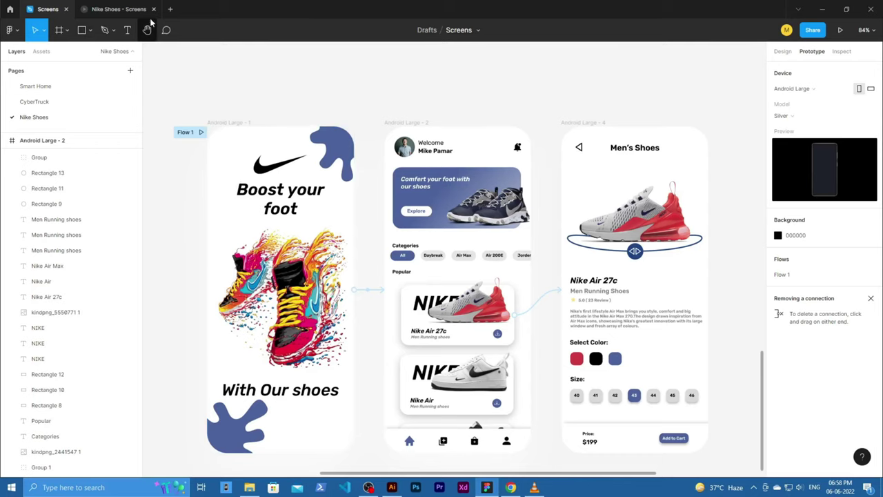